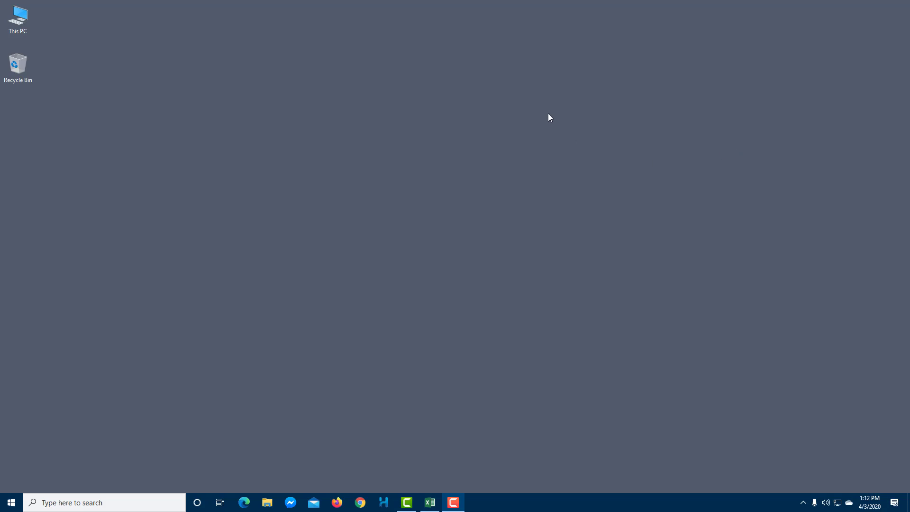
Open Personalization > Background from the desktop menu and restore the Settings window to a smaller size.
right_click(400, 84)
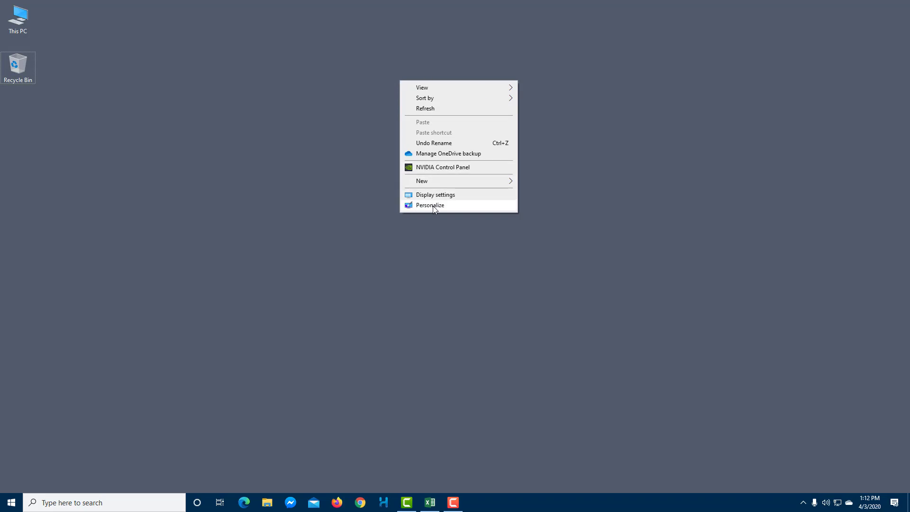
right_click(280, 62)
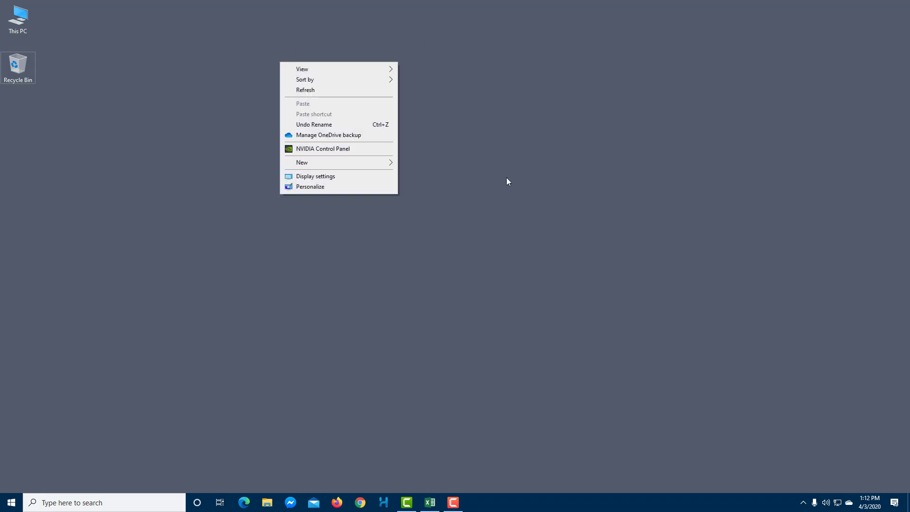
click(317, 186)
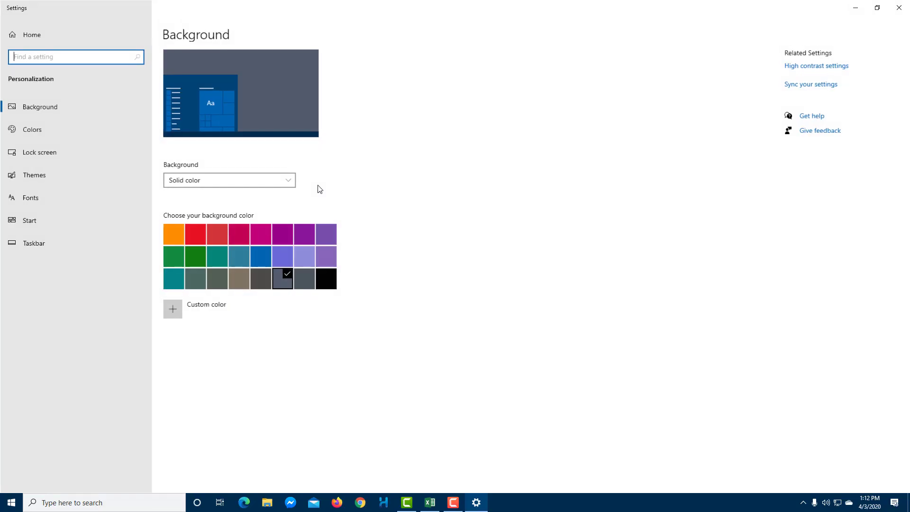
click(86, 110)
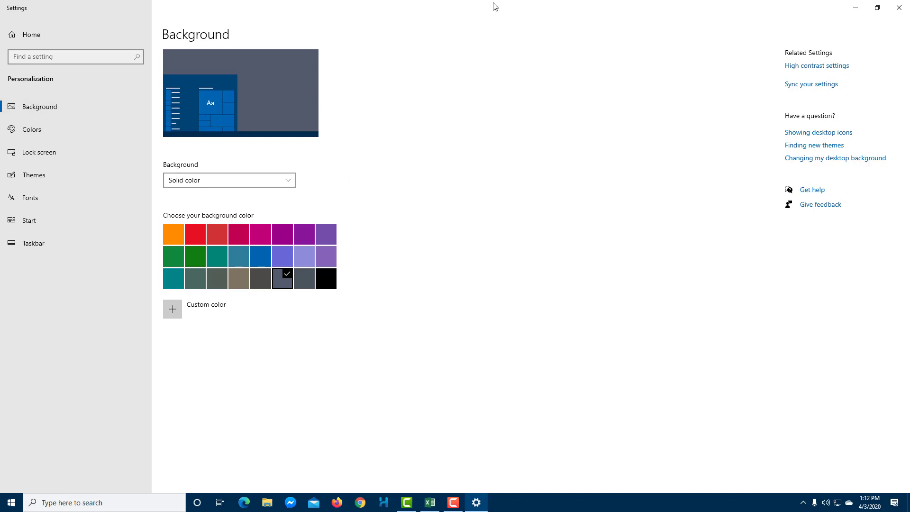
drag(492, 8, 583, 128)
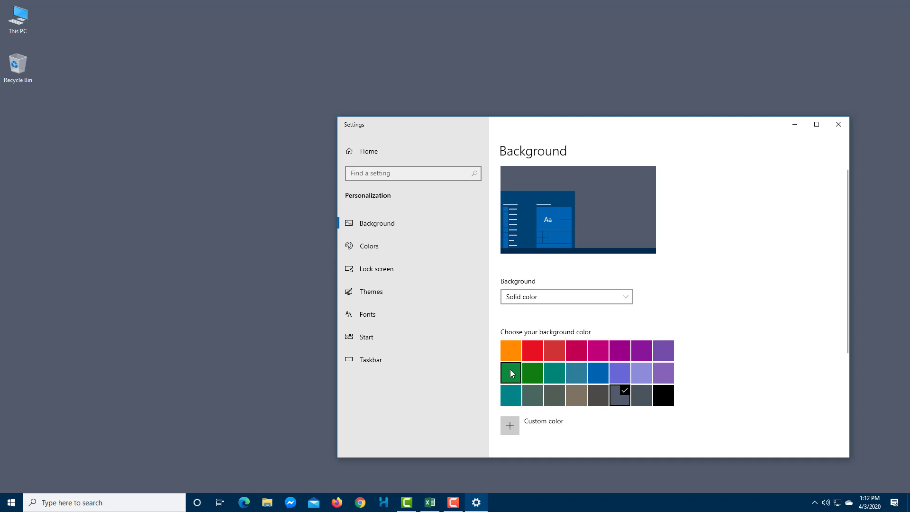
Try green, blue, purple, black and teal swatches, settling on Mint dark as the background colour.
click(540, 371)
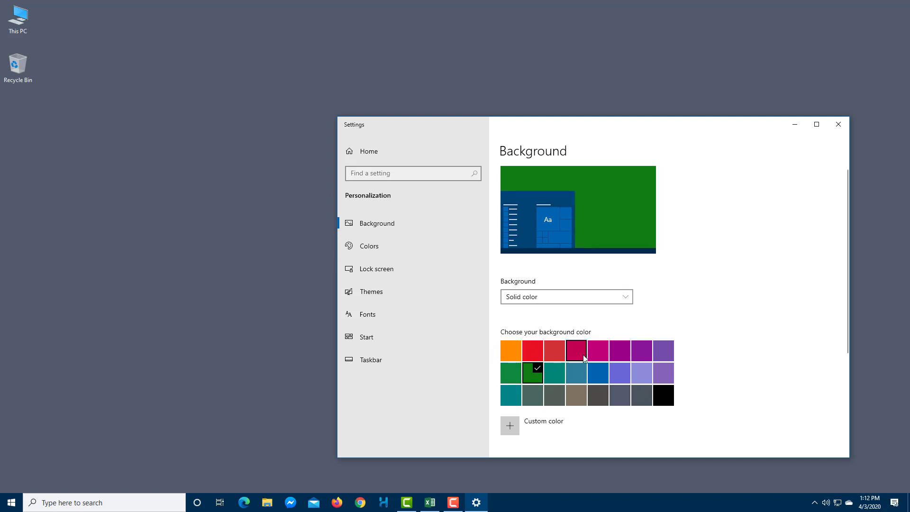
click(598, 373)
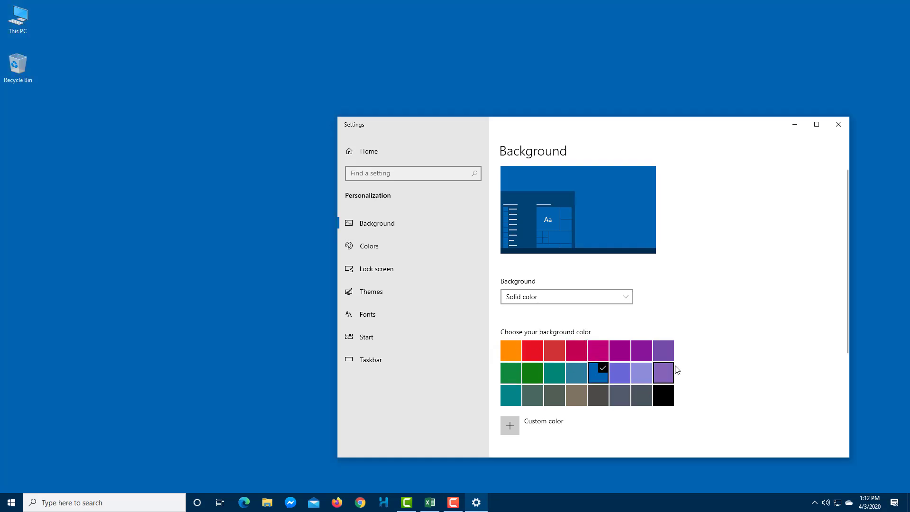
click(670, 372)
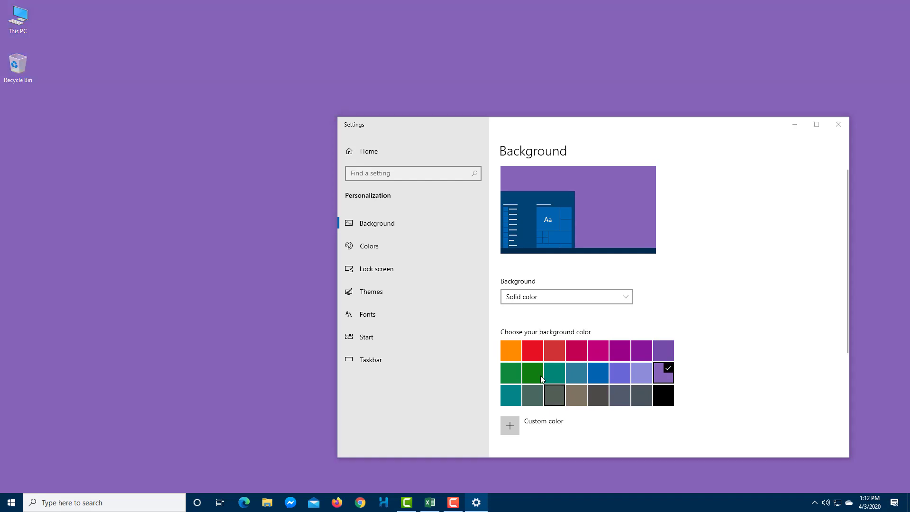
click(540, 377)
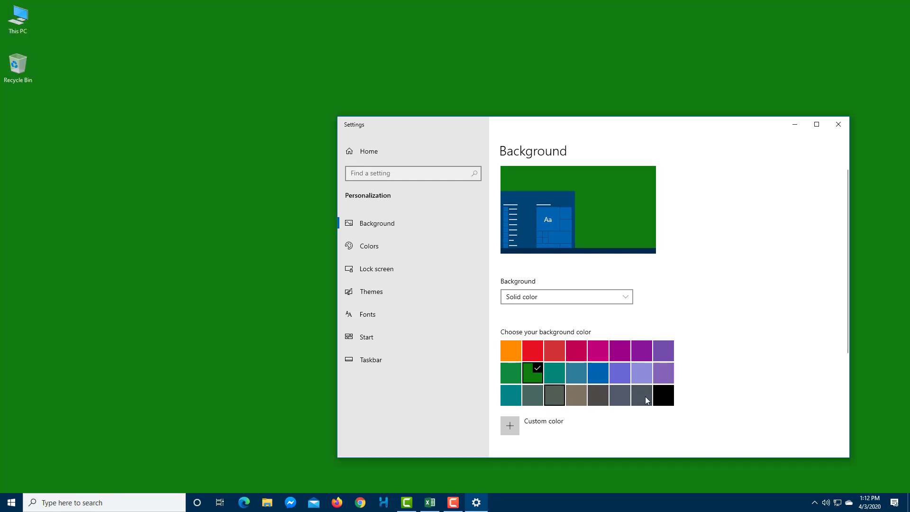
click(662, 397)
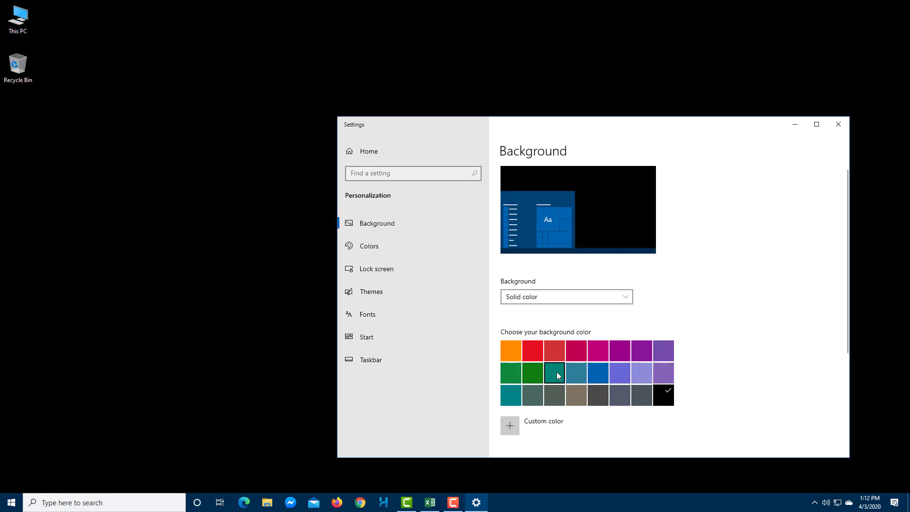
click(557, 372)
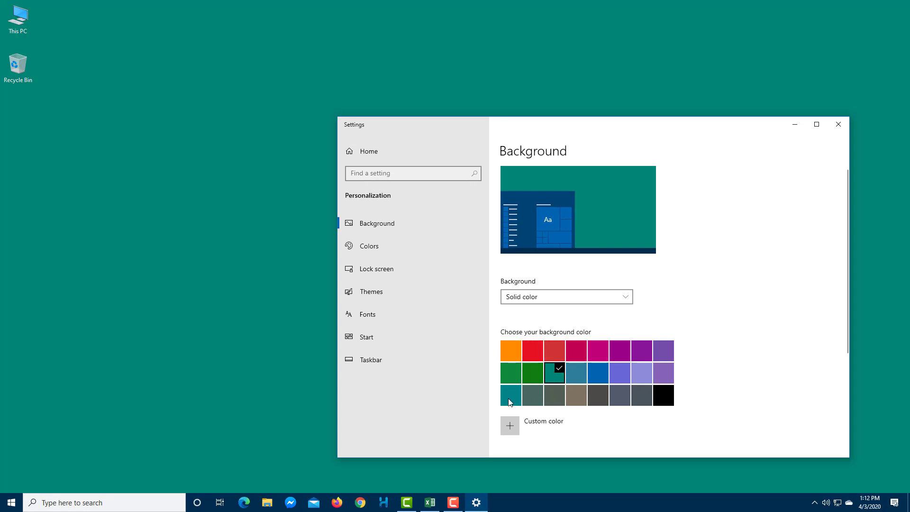
click(531, 377)
click(558, 377)
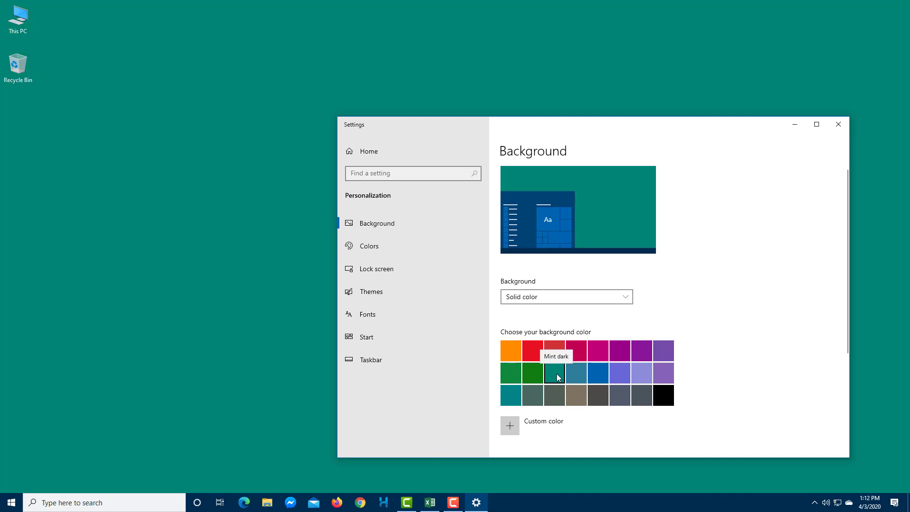
click(516, 394)
click(555, 373)
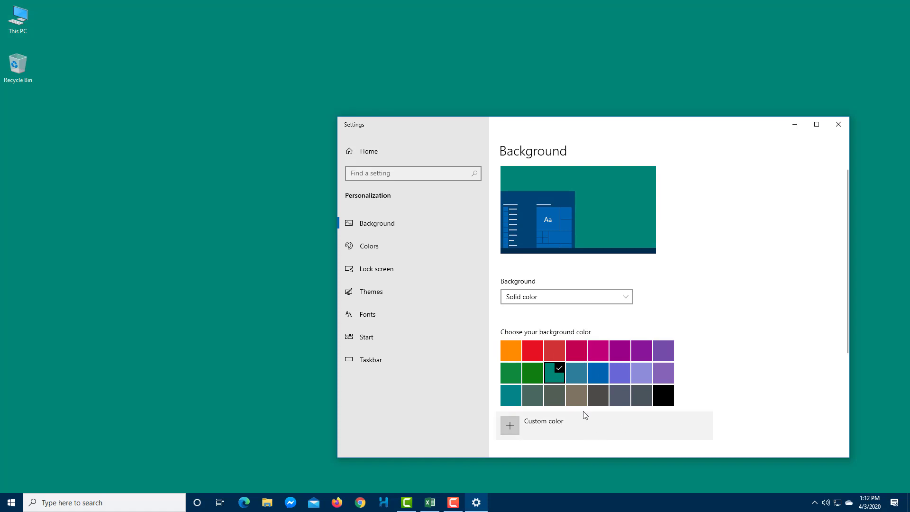
drag(669, 136, 633, 108)
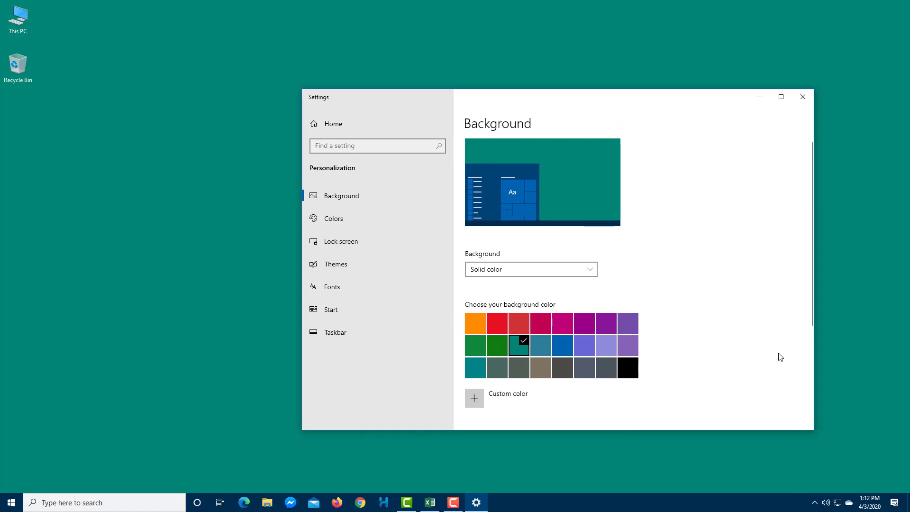
scroll(775, 358, down, 5)
Create a custom magenta colour #BF2E9E (RGB 191, 46, 158), checking its HSV and RGB values.
click(471, 229)
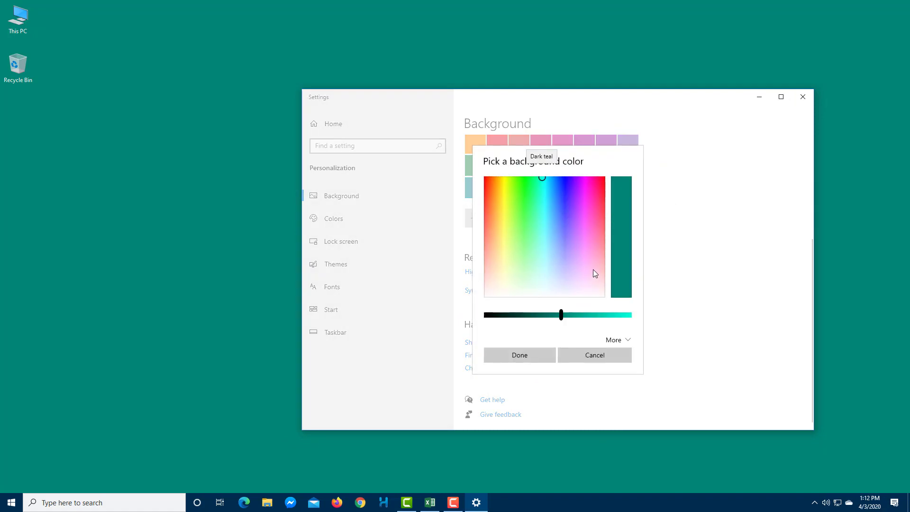
drag(550, 214, 596, 210)
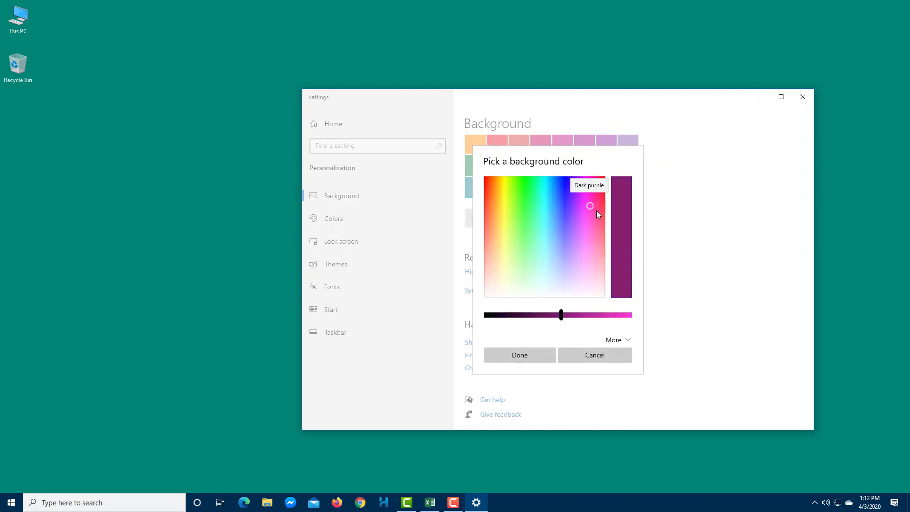
click(596, 315)
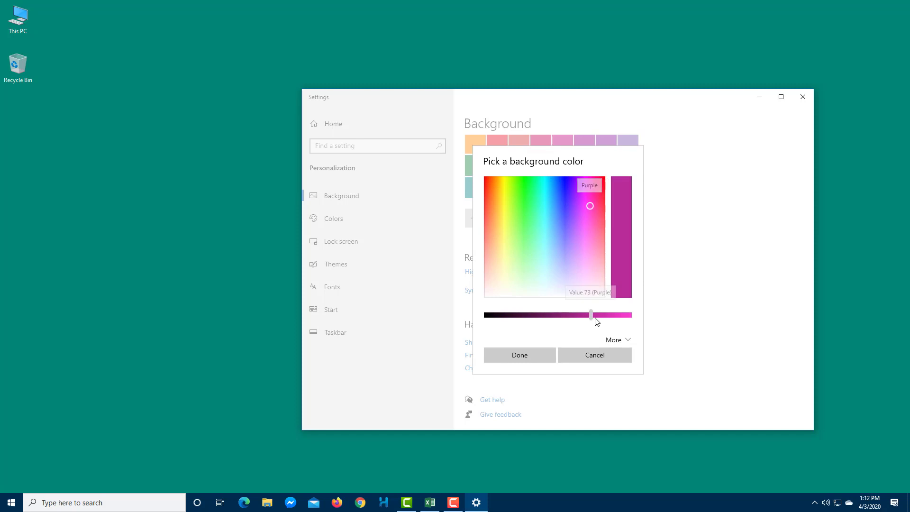
click(619, 340)
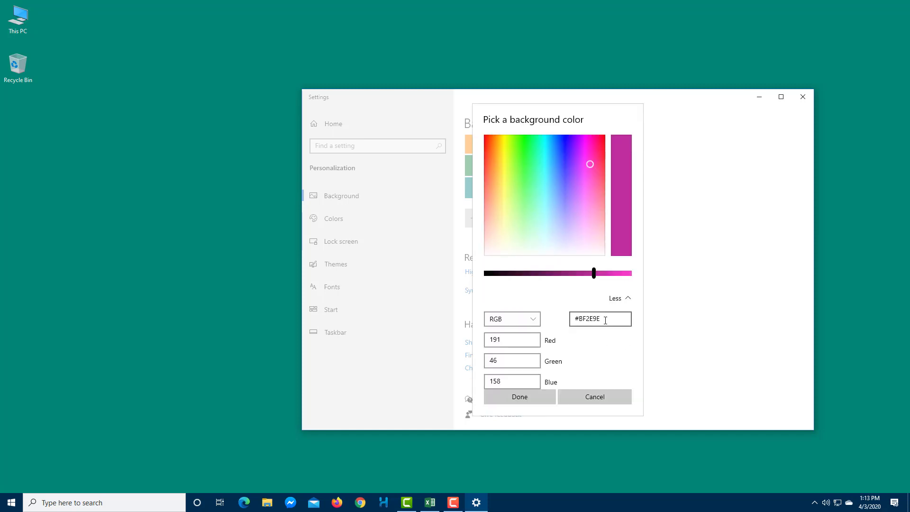
click(530, 321)
click(527, 332)
click(530, 321)
click(530, 306)
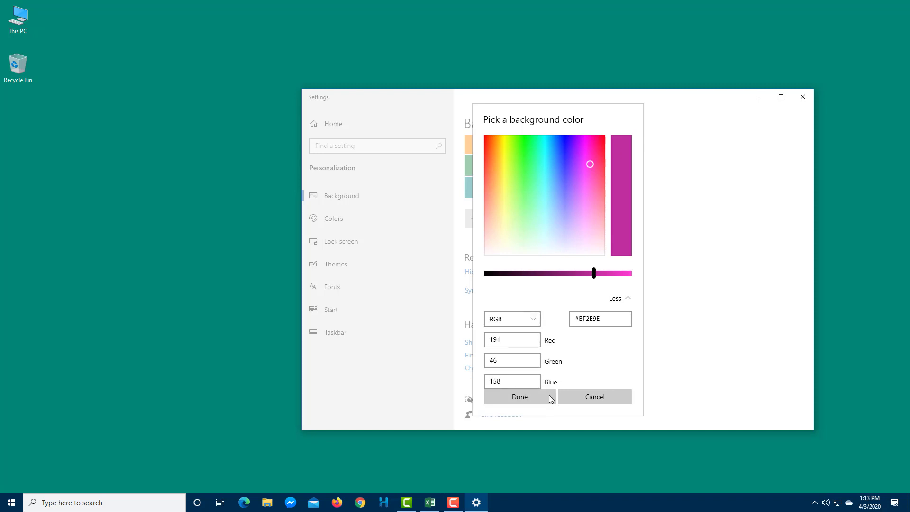
click(524, 401)
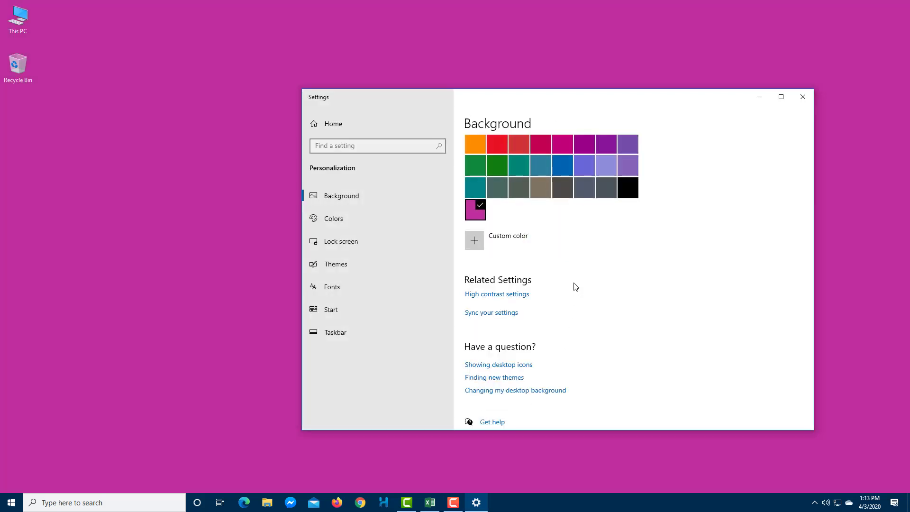
click(520, 188)
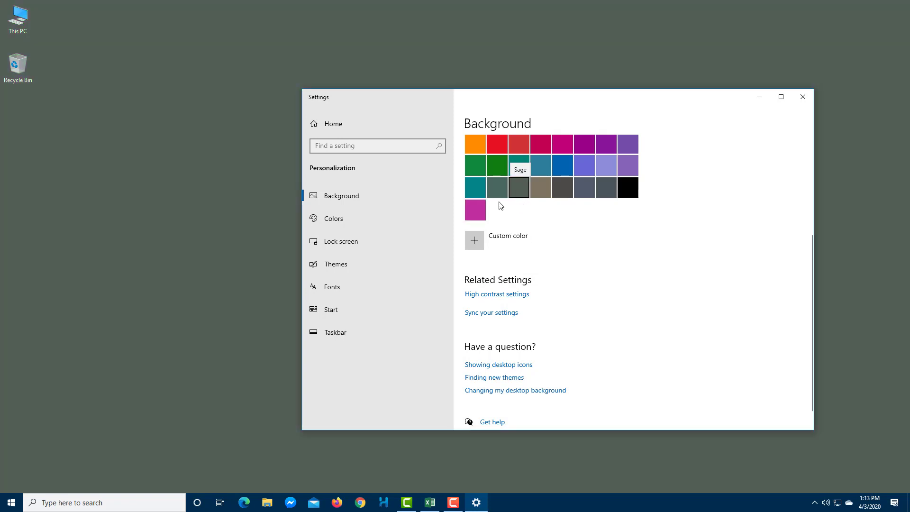
click(499, 189)
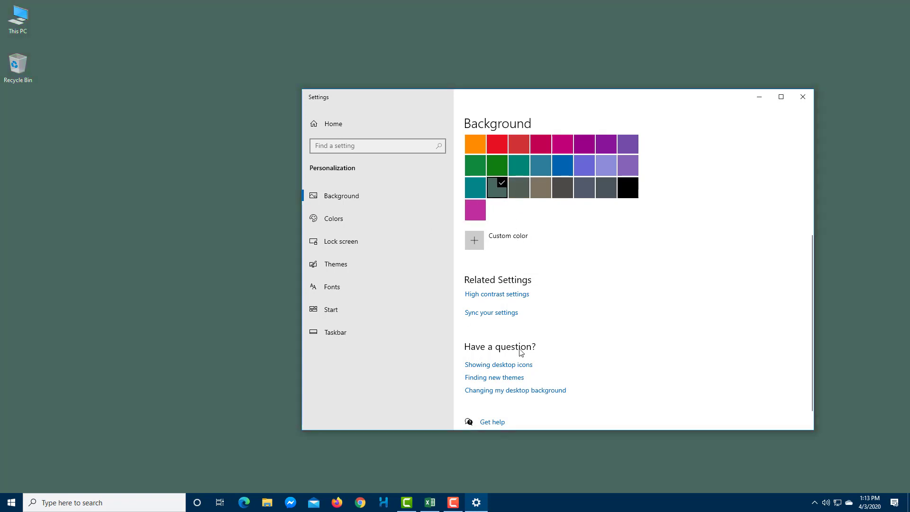
scroll(521, 352, up, 4)
scroll(510, 386, down, 3)
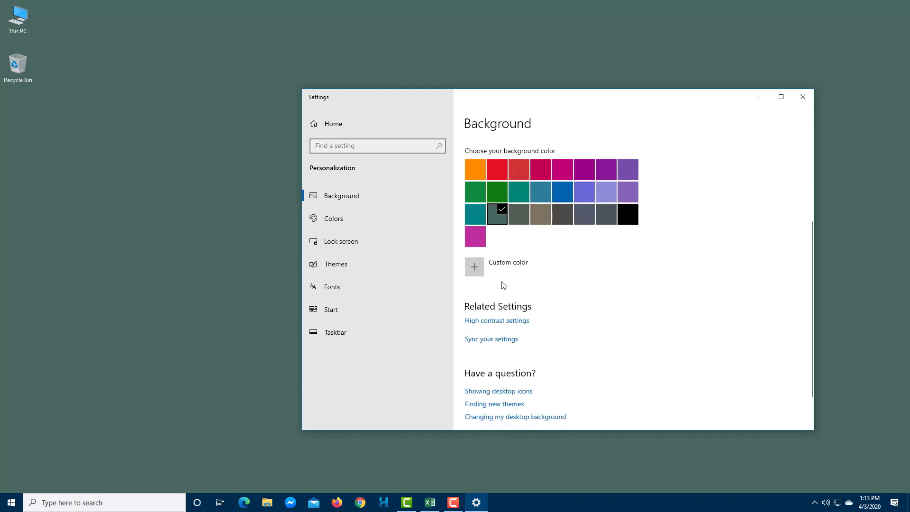
scroll(505, 288, up, 3)
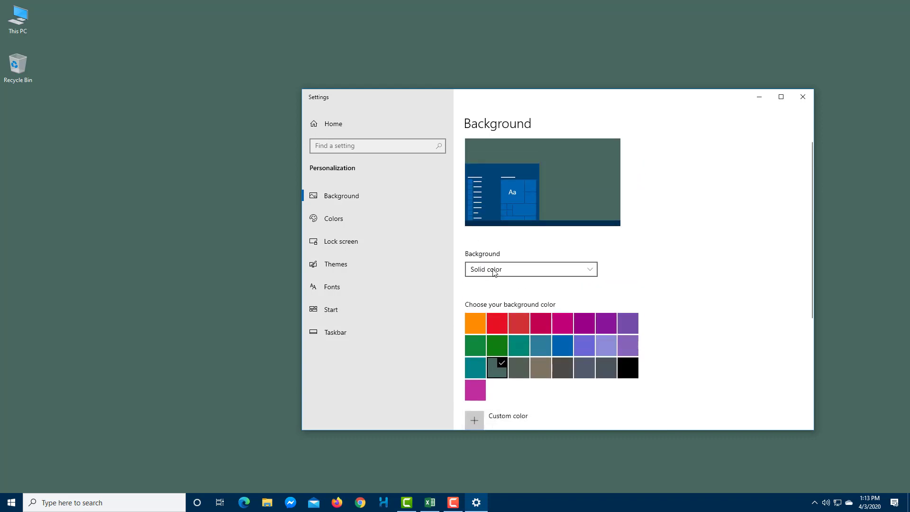
click(583, 269)
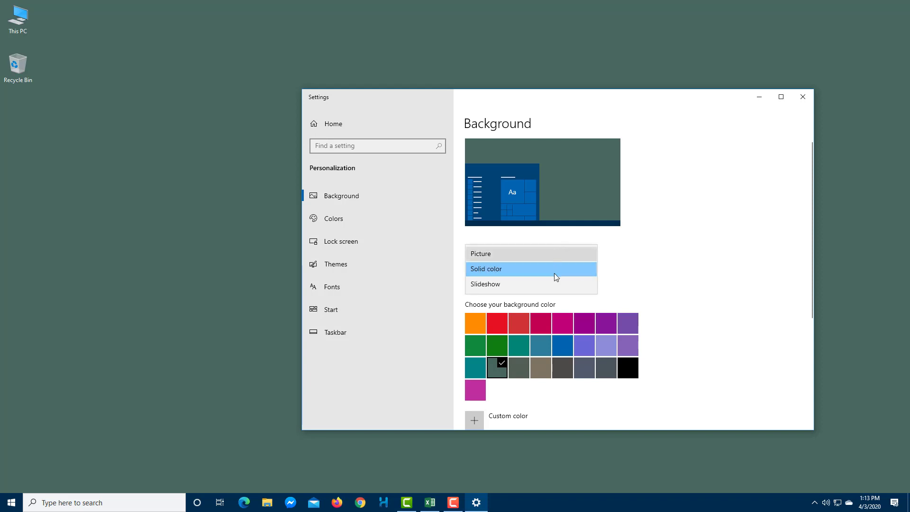
click(555, 256)
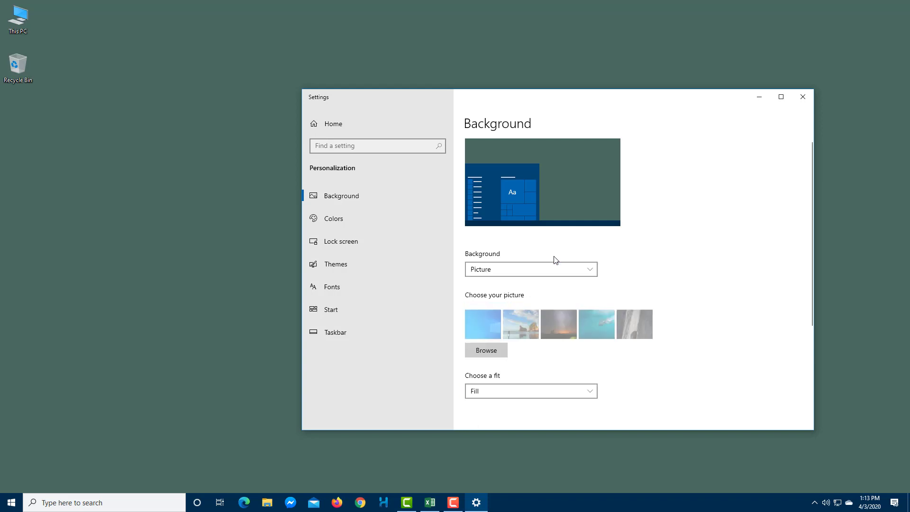
click(476, 320)
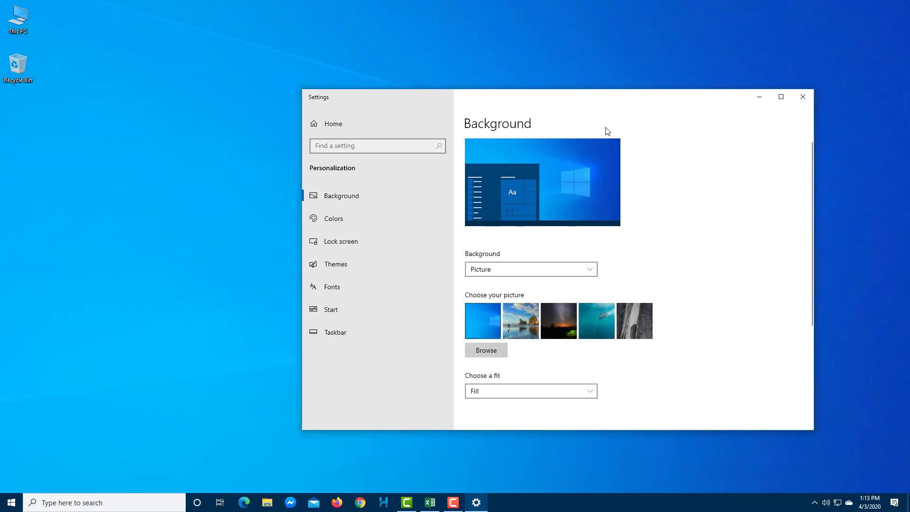
drag(624, 103, 542, 77)
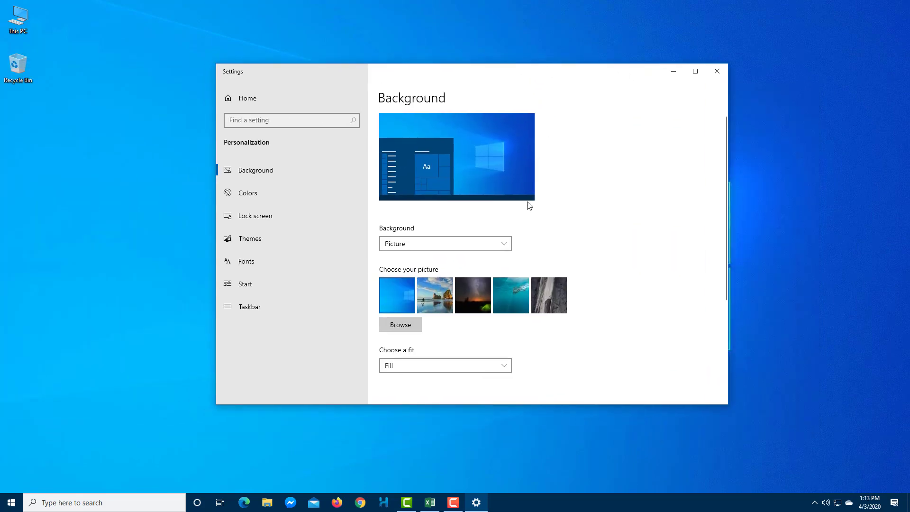
Browse to TutorTube (K:) and choose TutorTube.jpg as the desktop picture.
click(398, 326)
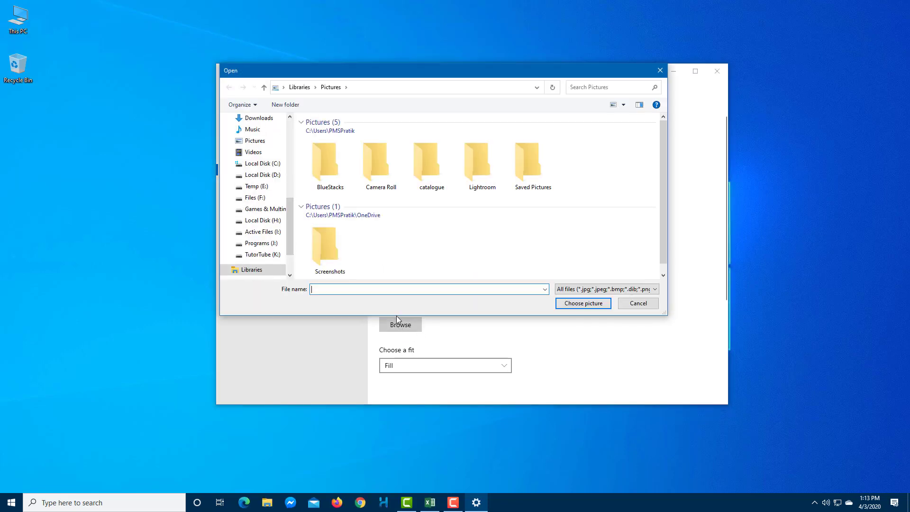
scroll(287, 223, down, 2)
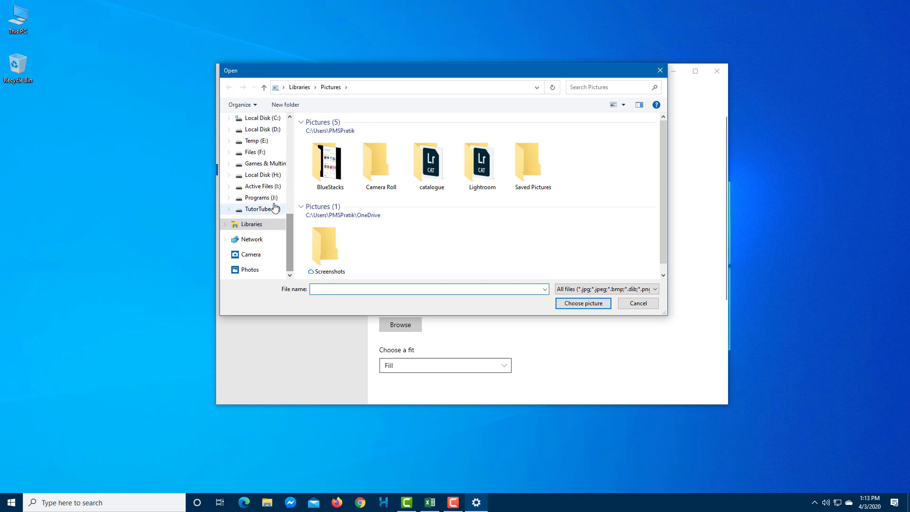
click(274, 209)
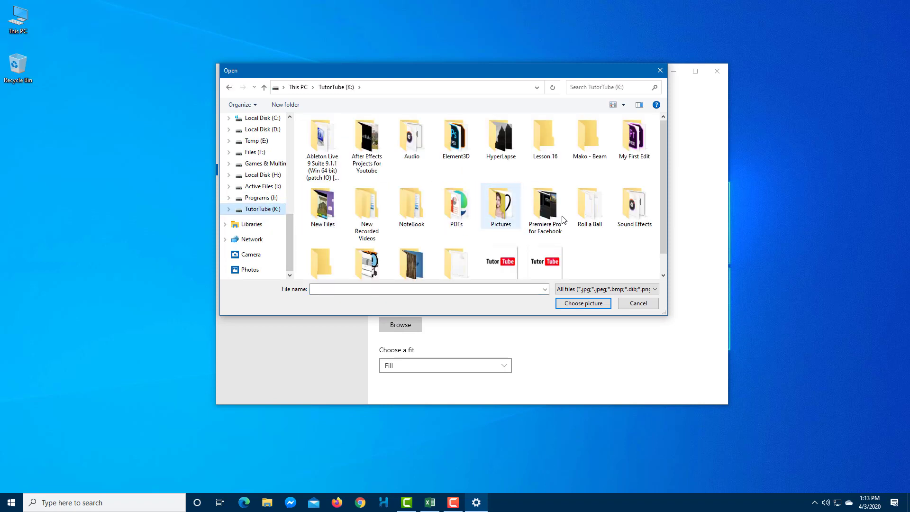
drag(661, 160, 663, 198)
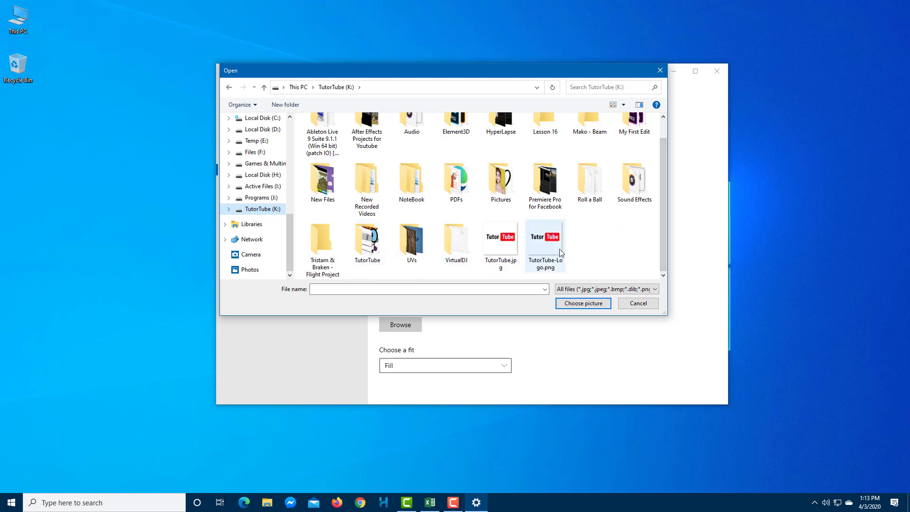
click(500, 244)
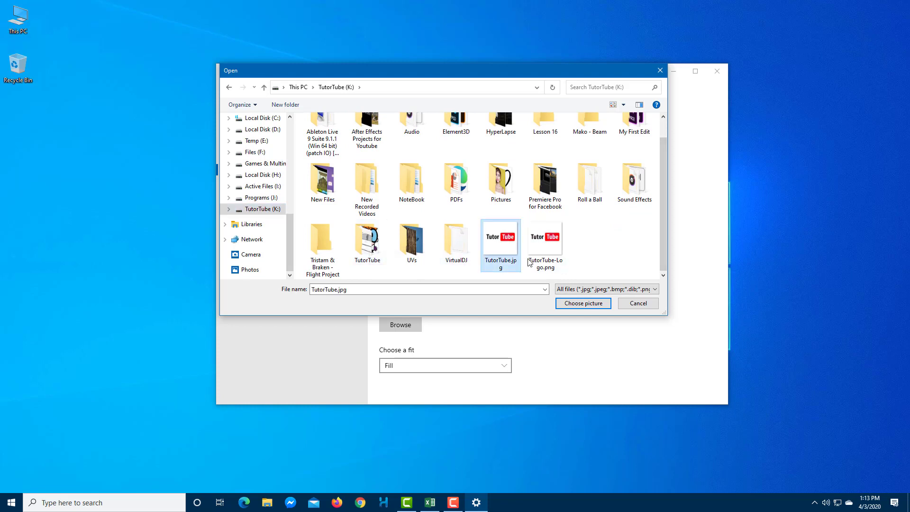
click(583, 303)
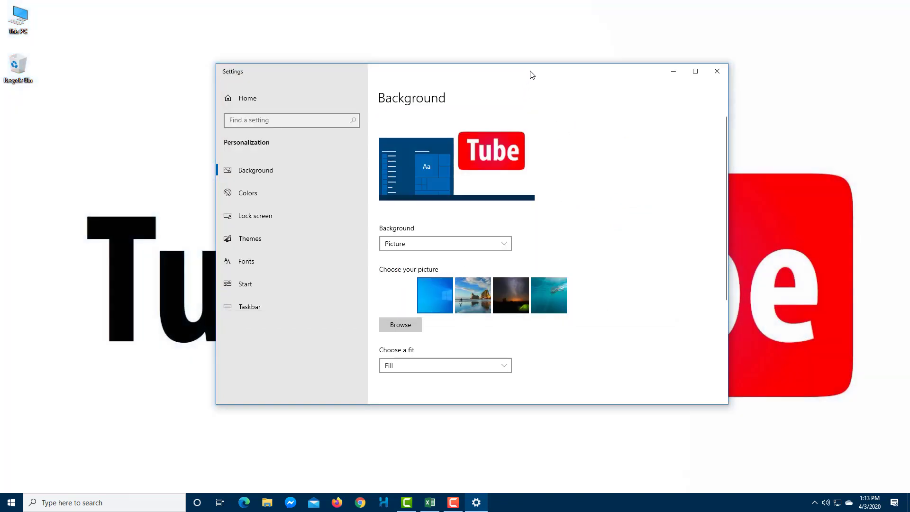
drag(532, 75, 512, 72)
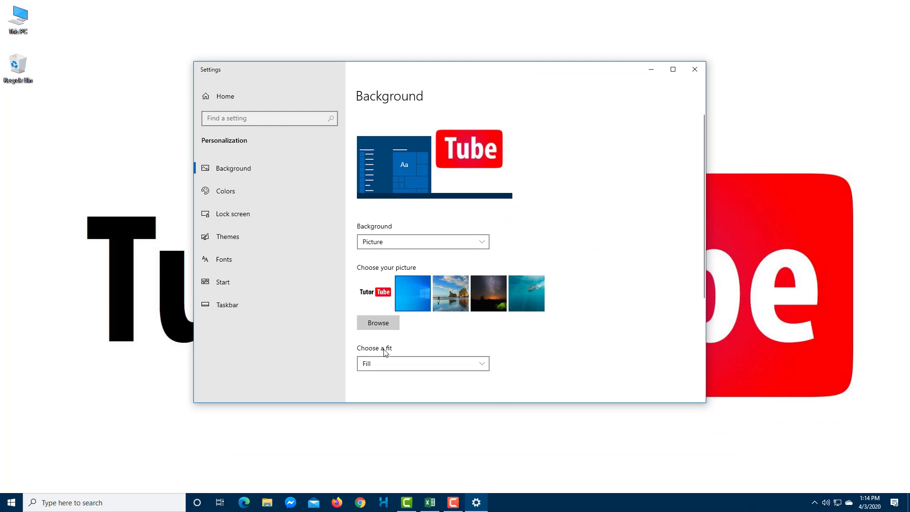
Shrink the window, try Stretch and Fill, and finally set the wallpaper fit to Tile.
drag(595, 77, 608, 43)
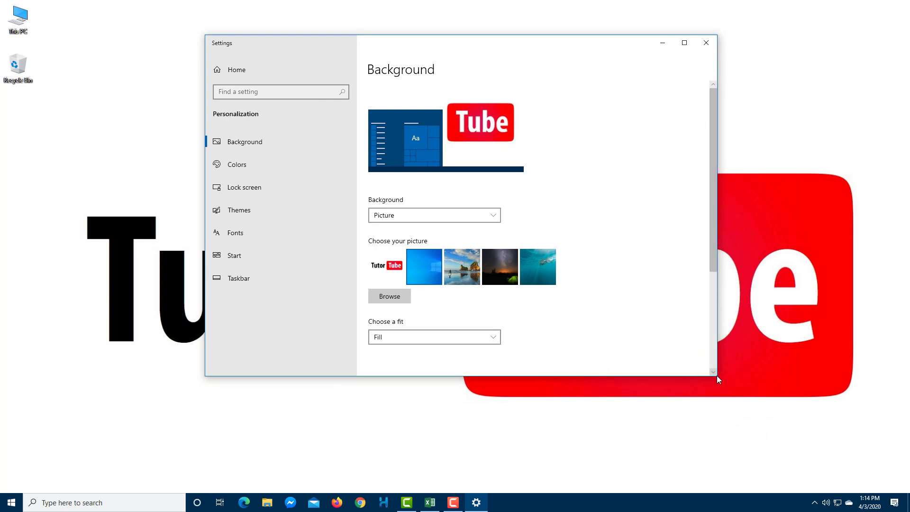
drag(716, 375, 590, 335)
scroll(550, 226, down, 5)
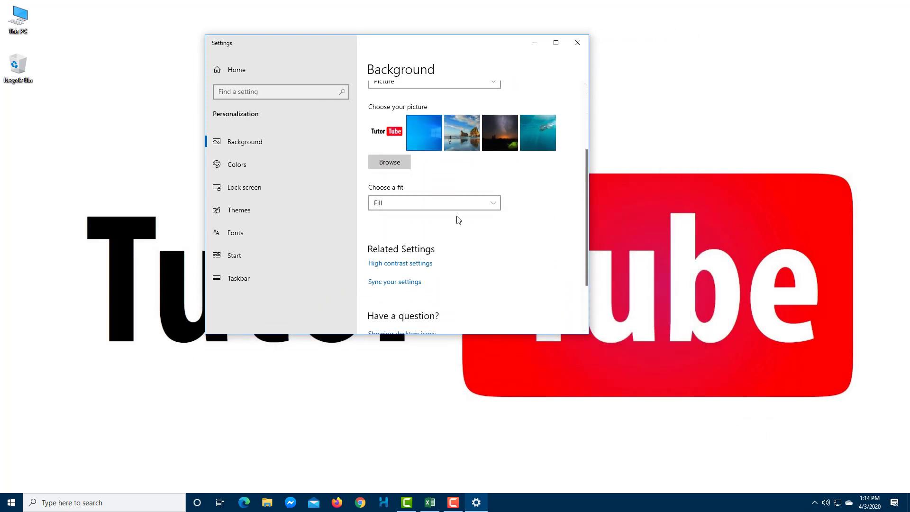
click(430, 203)
click(417, 233)
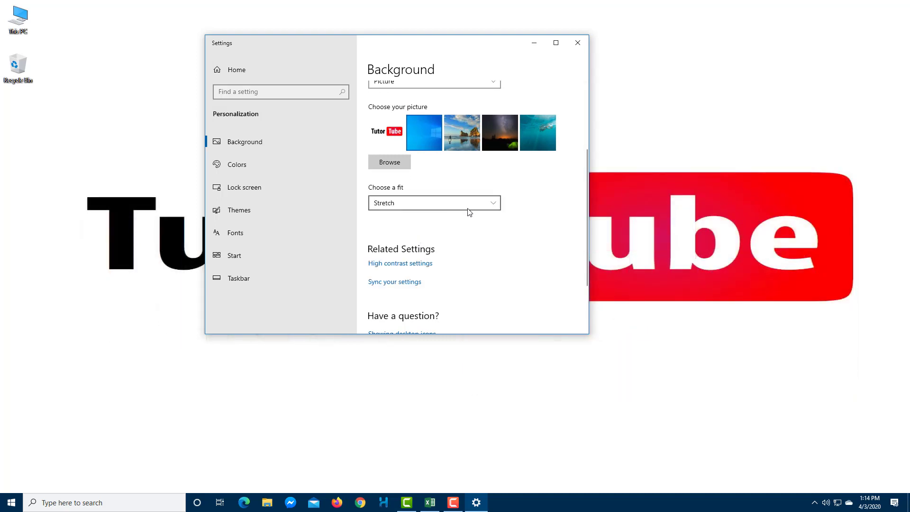
click(468, 208)
click(447, 175)
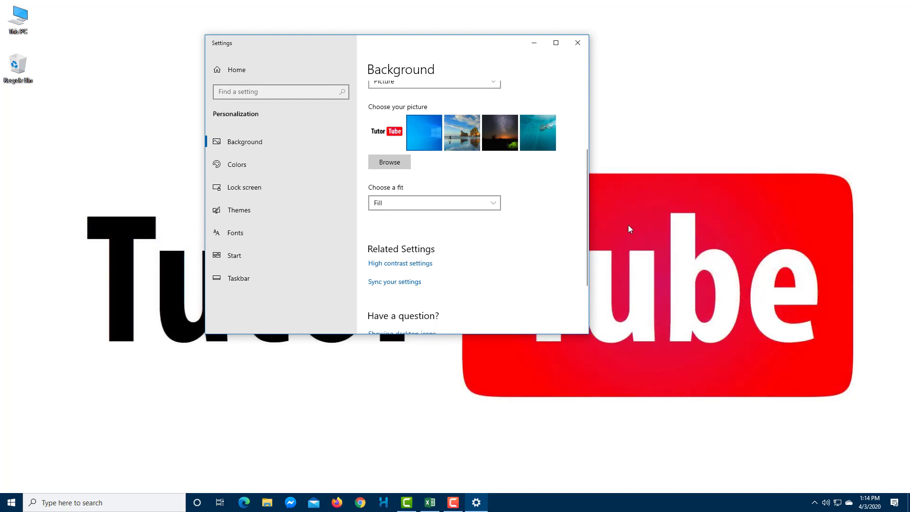
click(440, 202)
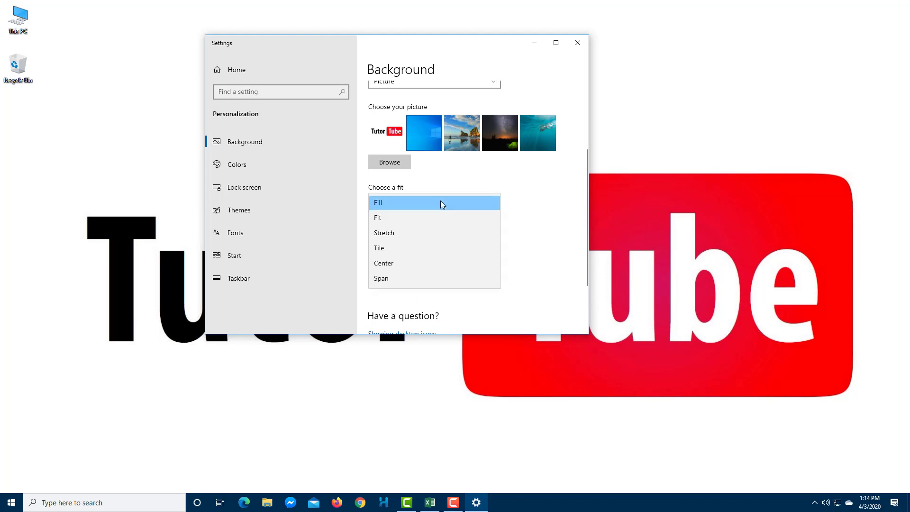
click(439, 232)
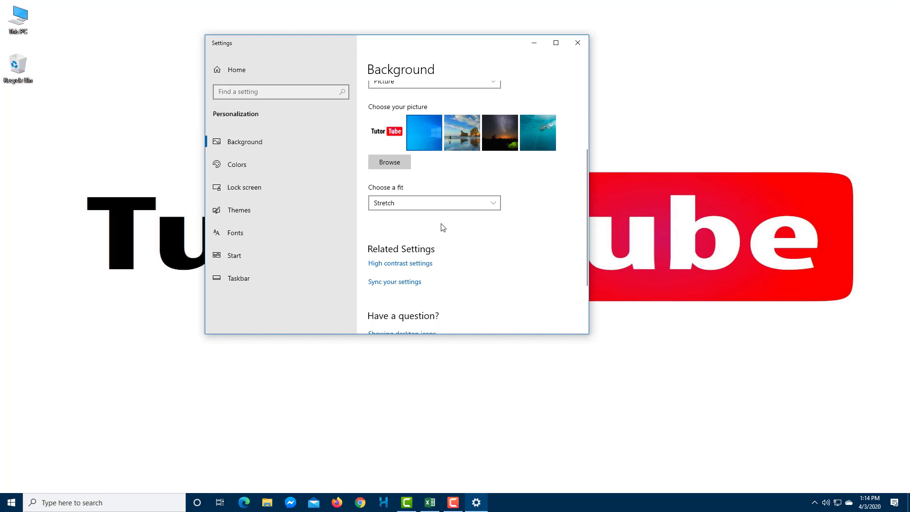
click(450, 207)
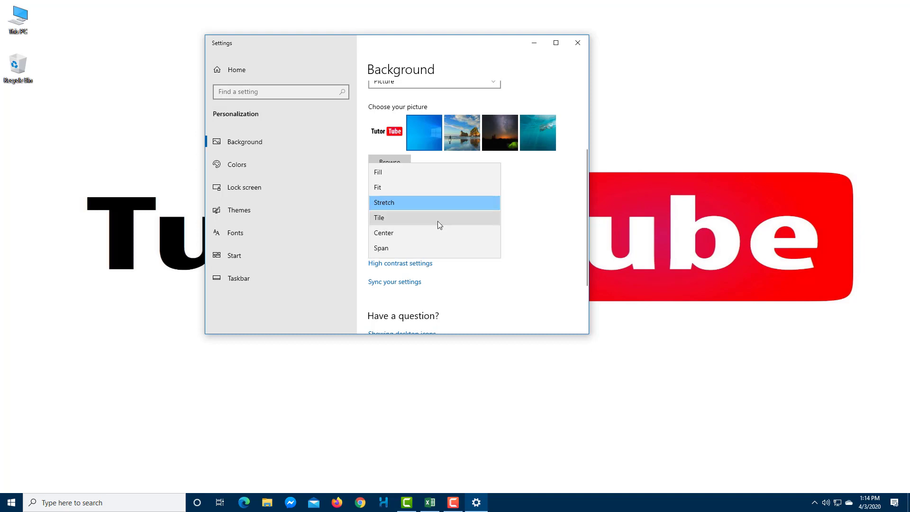
click(437, 221)
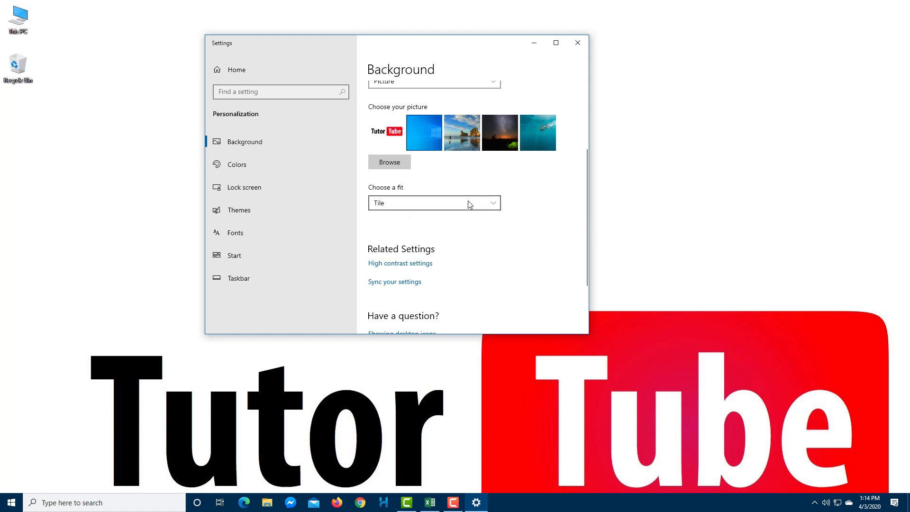
Apply calligraphic-love-heart-sign-vector.jpg from TutorTube (K:) > Pictures as the wallpaper.
click(399, 164)
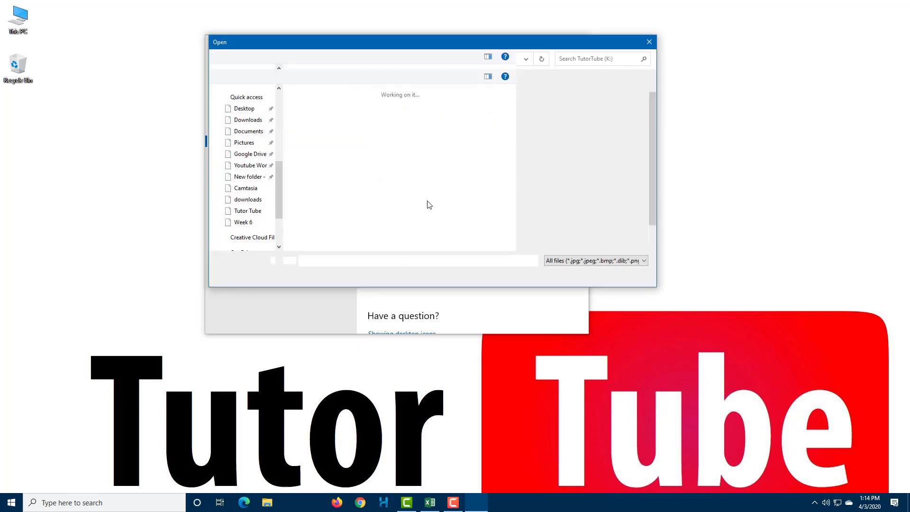
scroll(413, 214, down, 1)
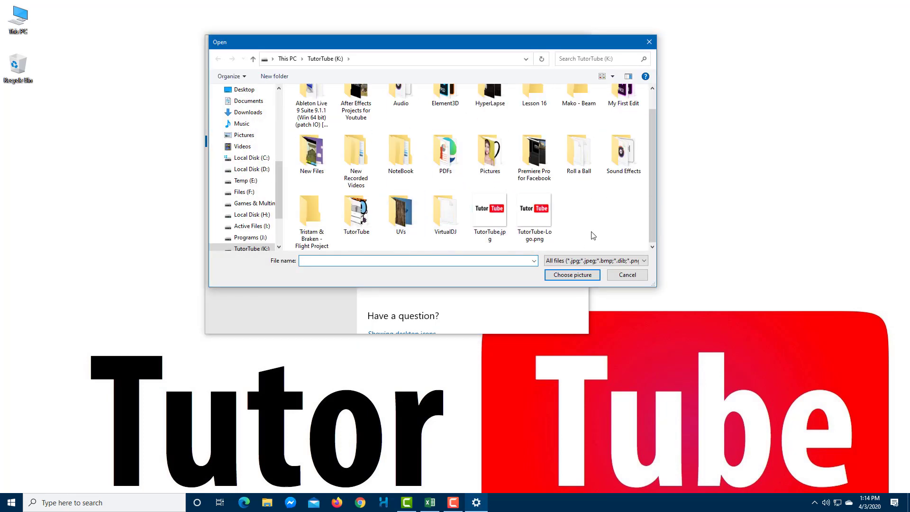
double_click(482, 164)
double_click(502, 127)
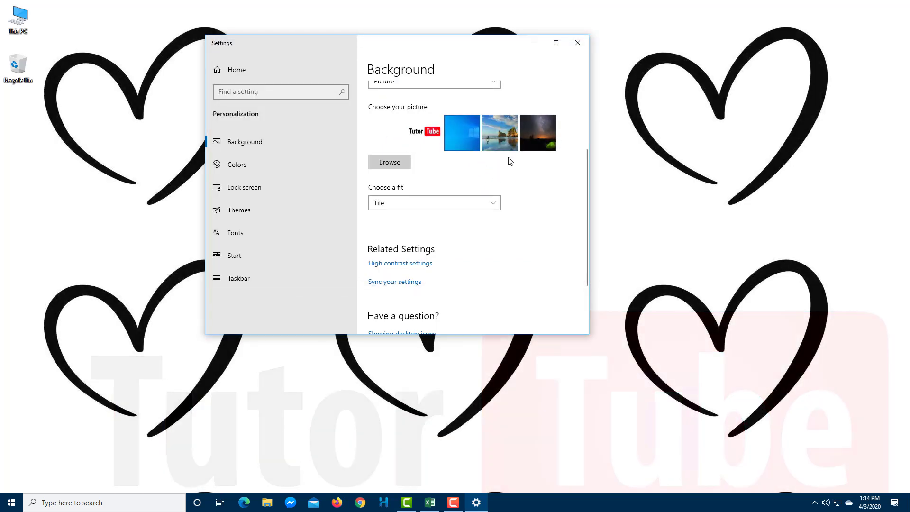
Try Stretch and Tile for the heart wallpaper, then set its fit to Center.
click(485, 203)
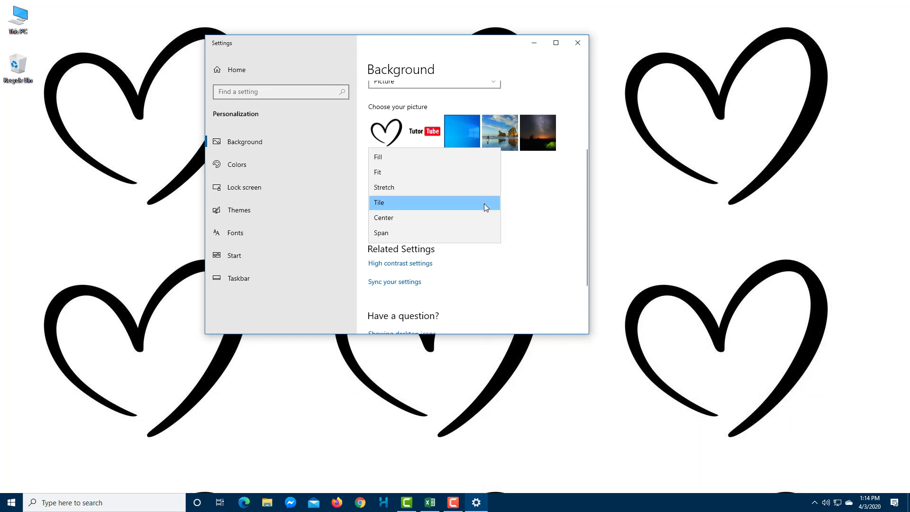
click(471, 190)
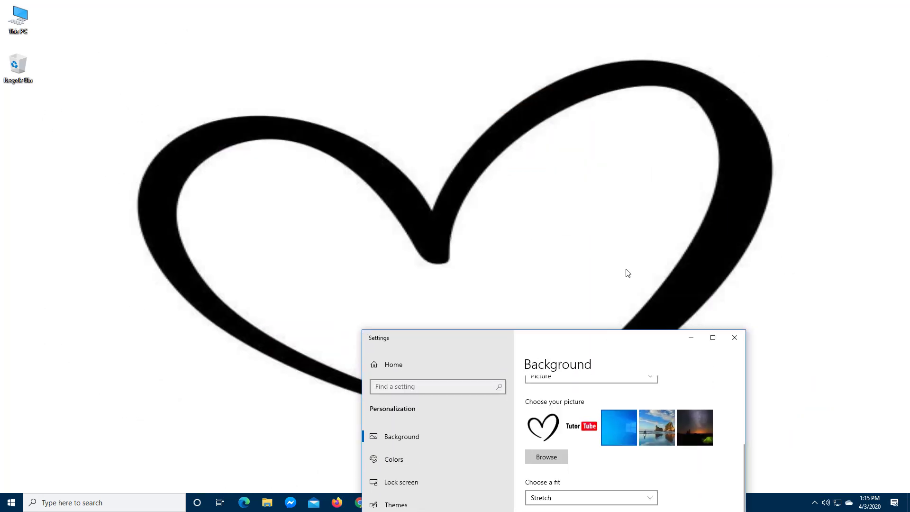
click(594, 286)
click(568, 302)
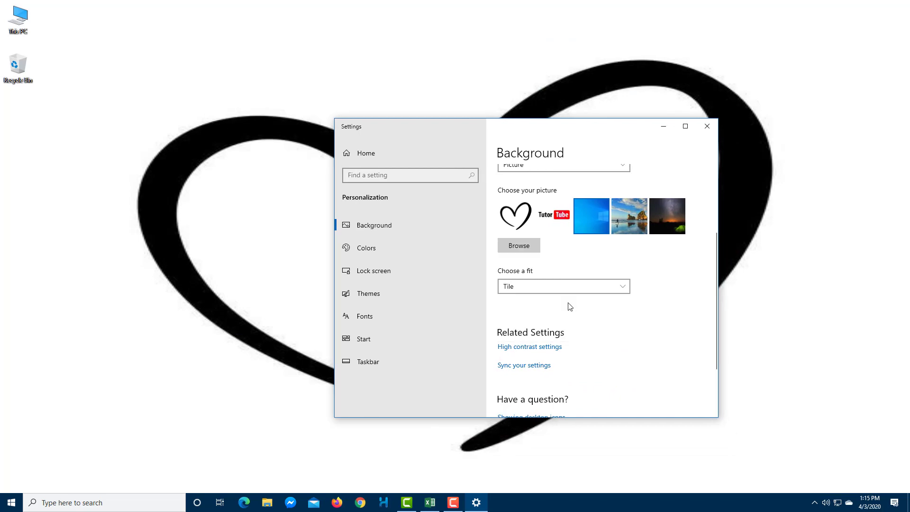
drag(634, 139, 554, 29)
click(530, 193)
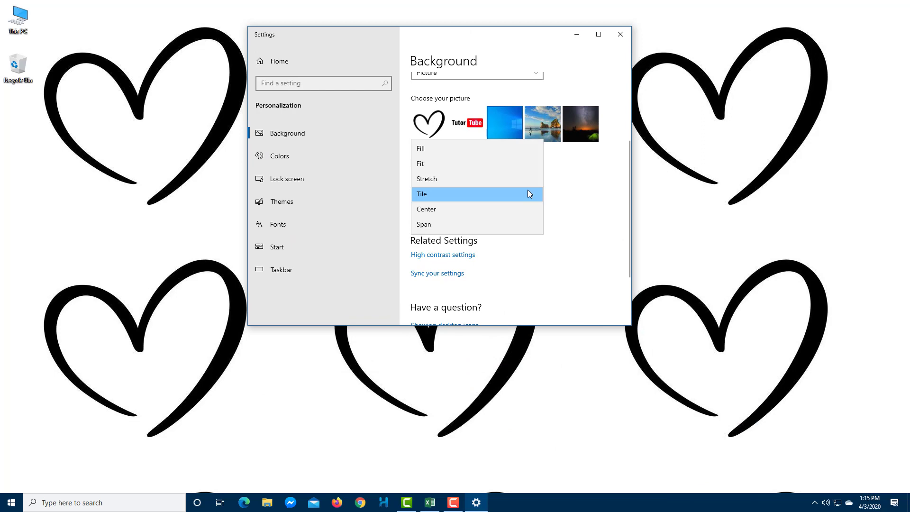
click(499, 211)
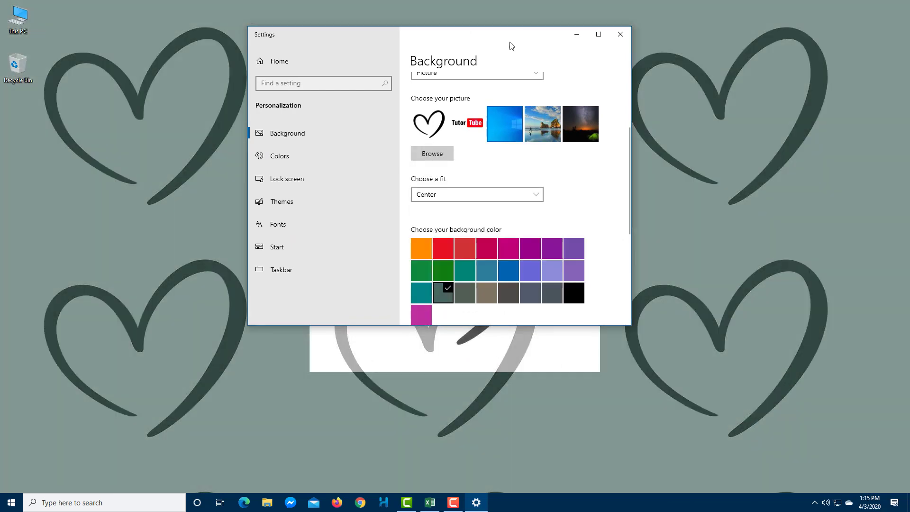
drag(507, 40, 686, 96)
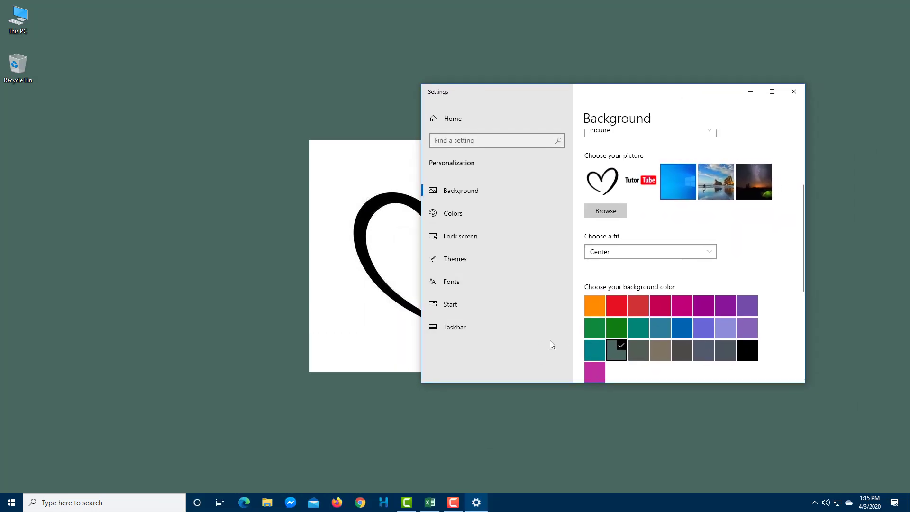
Set the background colour to gray-green and span the heart picture across the desktop.
click(645, 352)
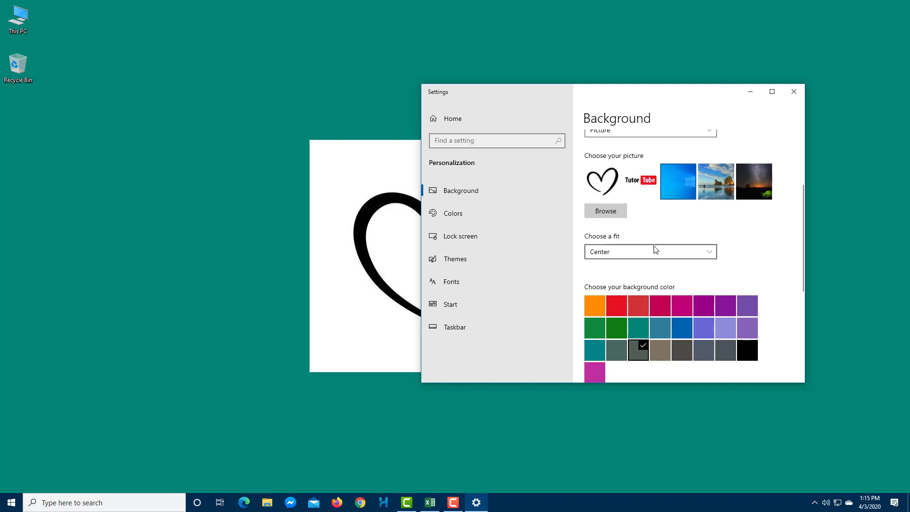
click(708, 254)
click(674, 266)
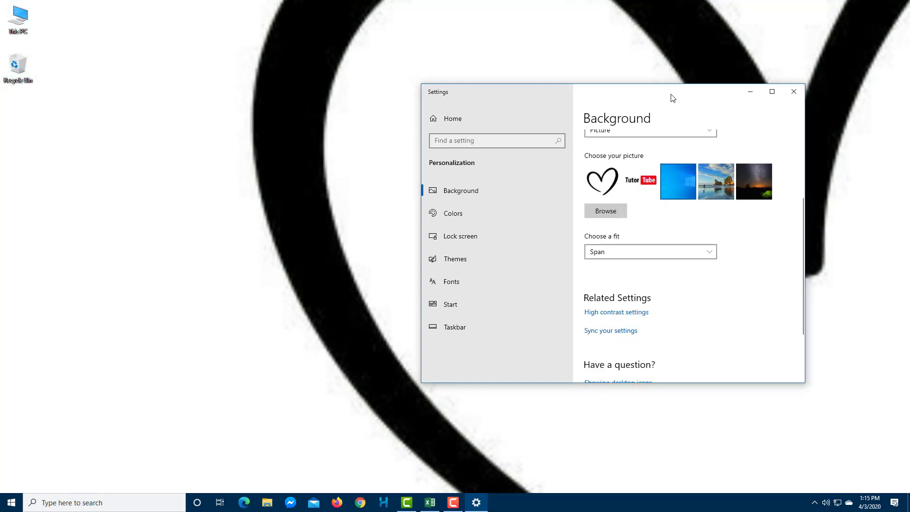
drag(672, 95, 478, 75)
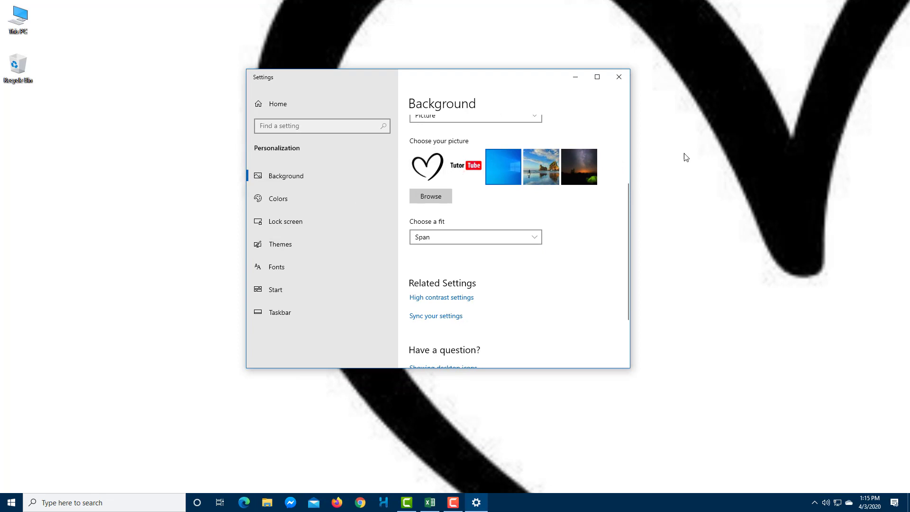
Switch back to the TutorTube picture with Fill and show the background type choices.
click(477, 179)
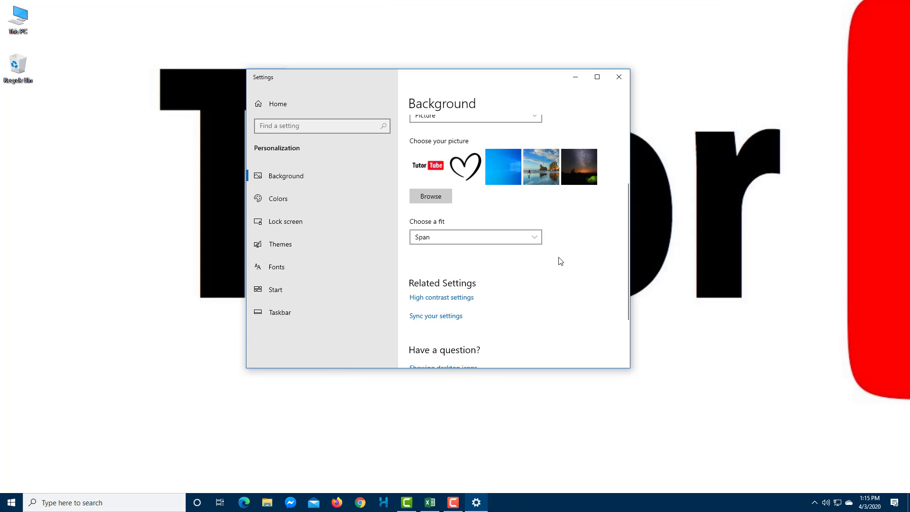
click(524, 237)
click(469, 160)
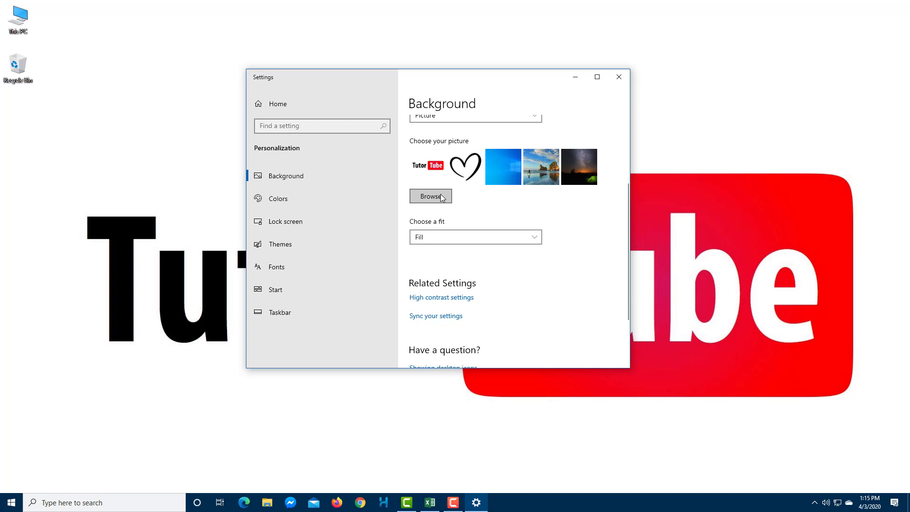
scroll(533, 282, down, 3)
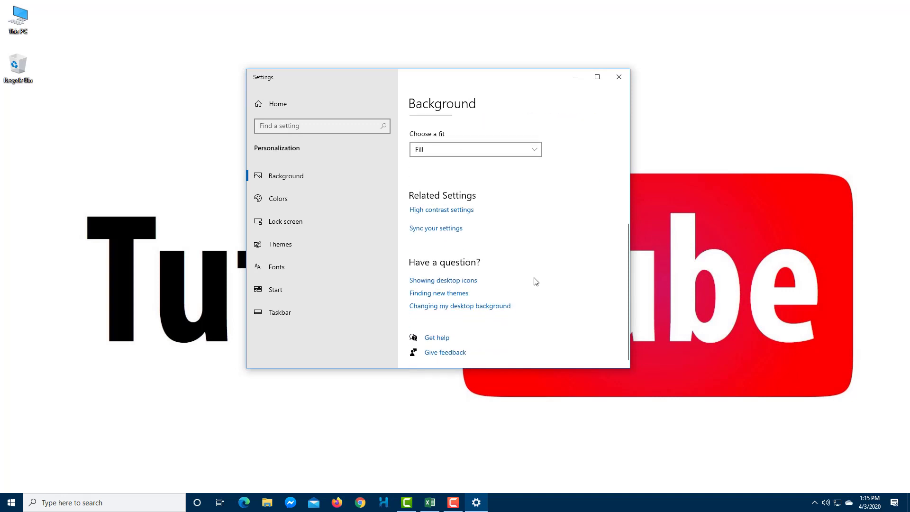
scroll(477, 172, up, 5)
click(496, 247)
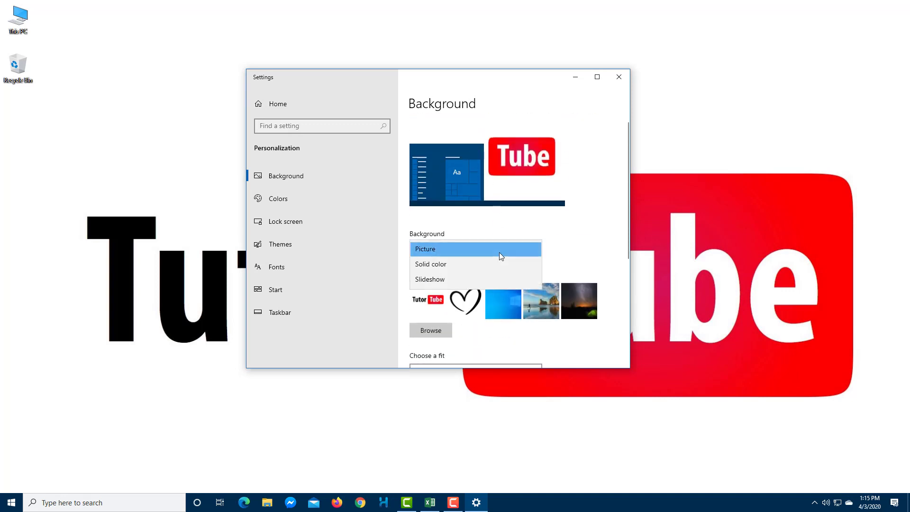
Set the background to Slideshow changing pictures every 30 minutes and browse for an album folder.
click(453, 279)
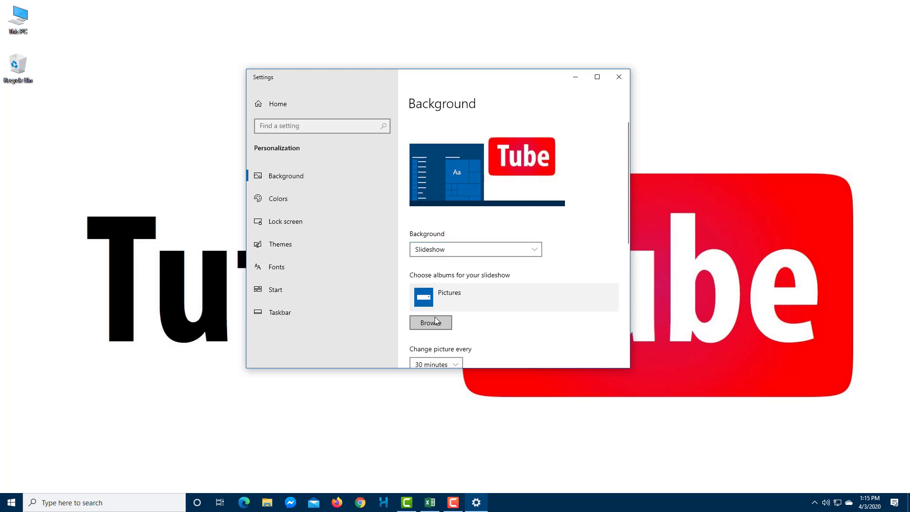
scroll(494, 301, down, 2)
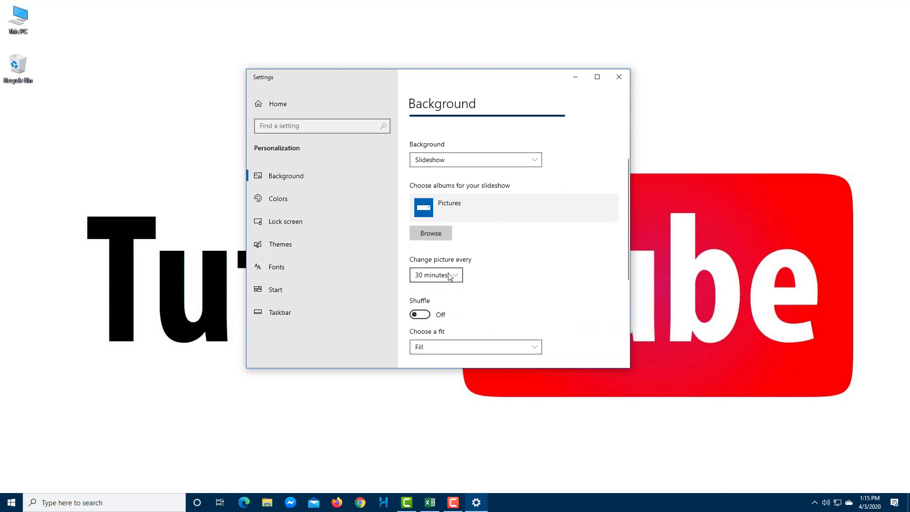
click(452, 277)
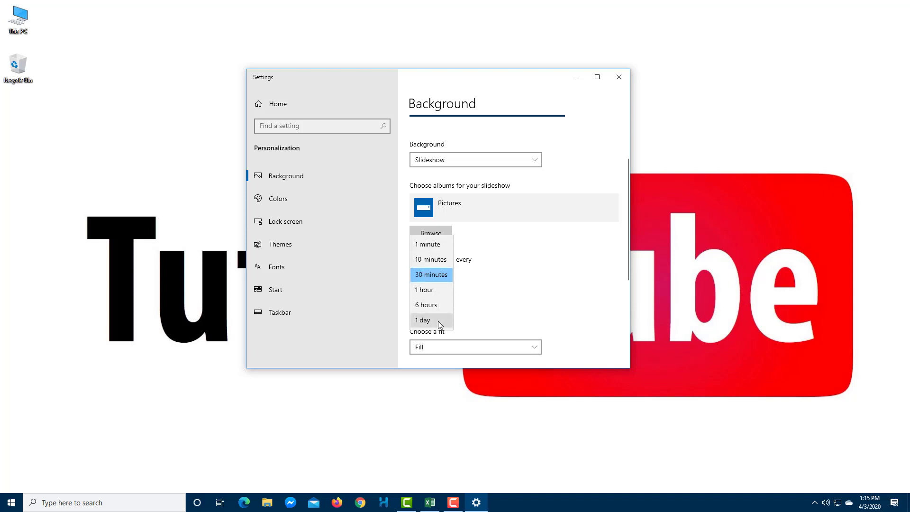
click(441, 276)
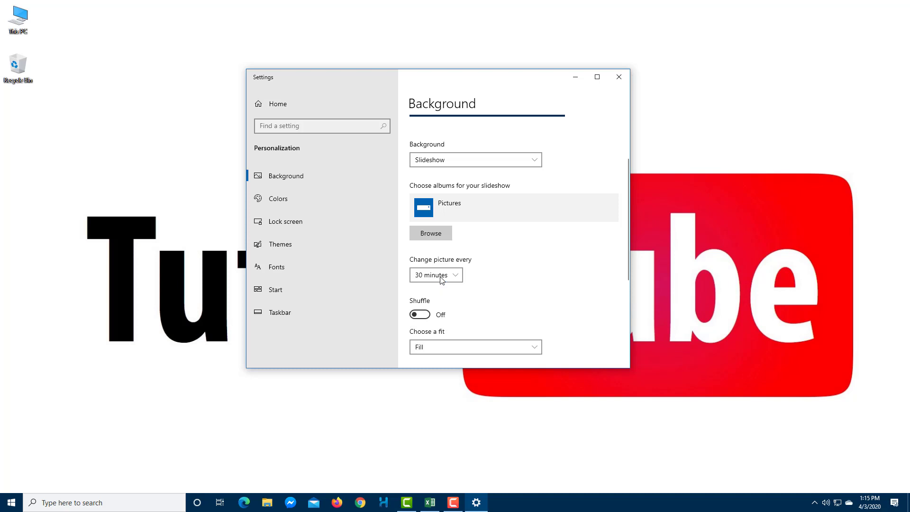
click(432, 235)
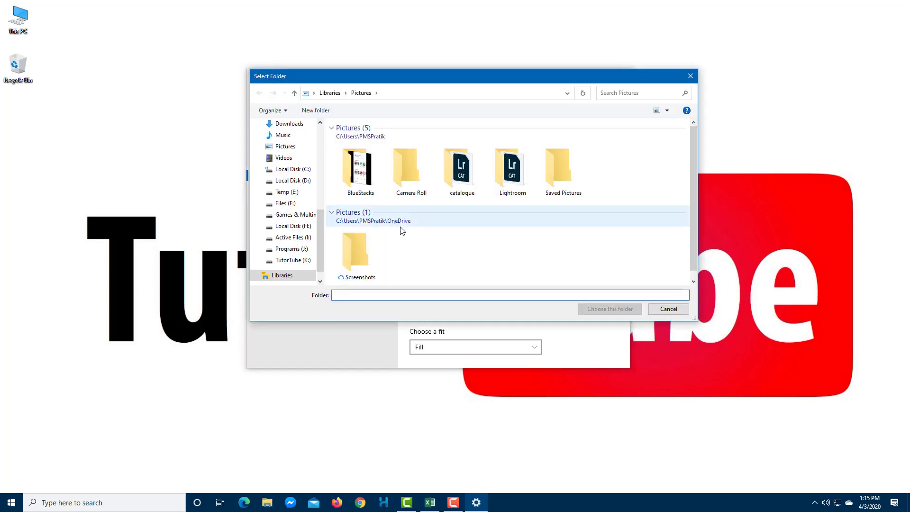
Browse the drives and subfolders, then choose TutorTube (K:) > Pictures as the slideshow album.
scroll(317, 251, down, 1)
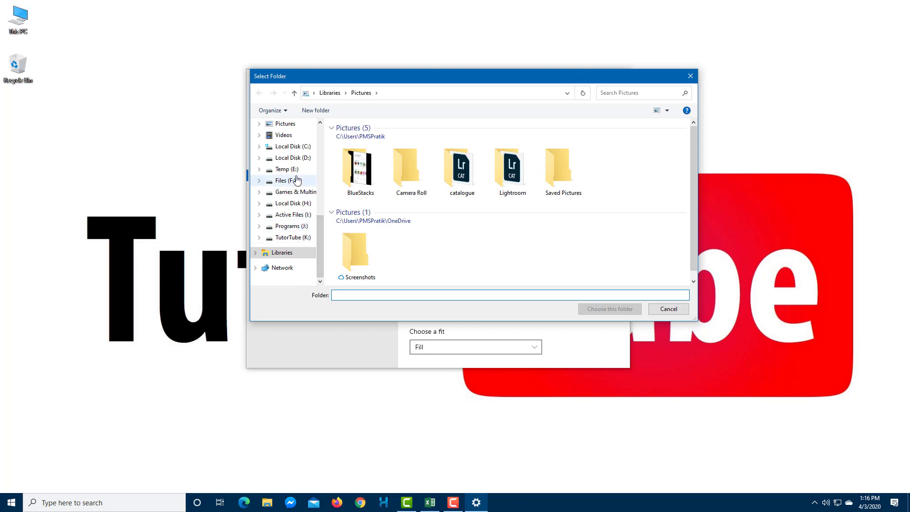
click(308, 195)
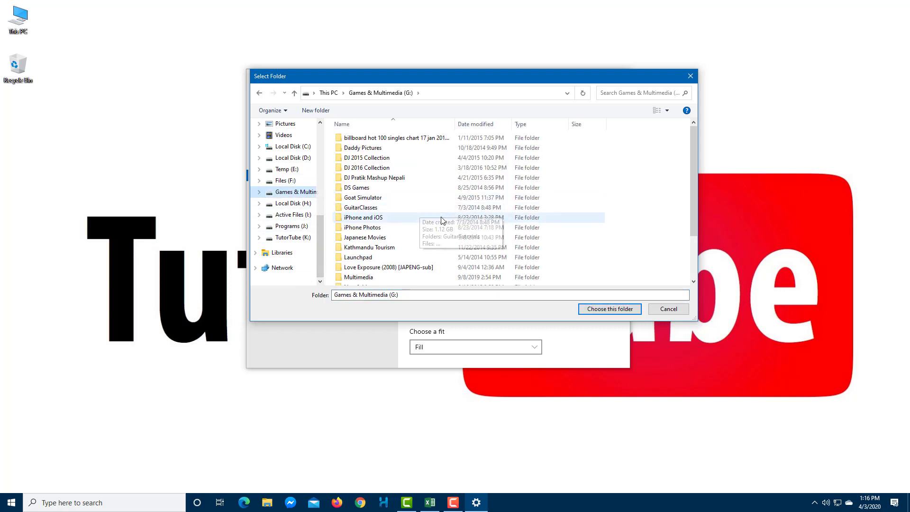
scroll(432, 233, down, 2)
click(293, 237)
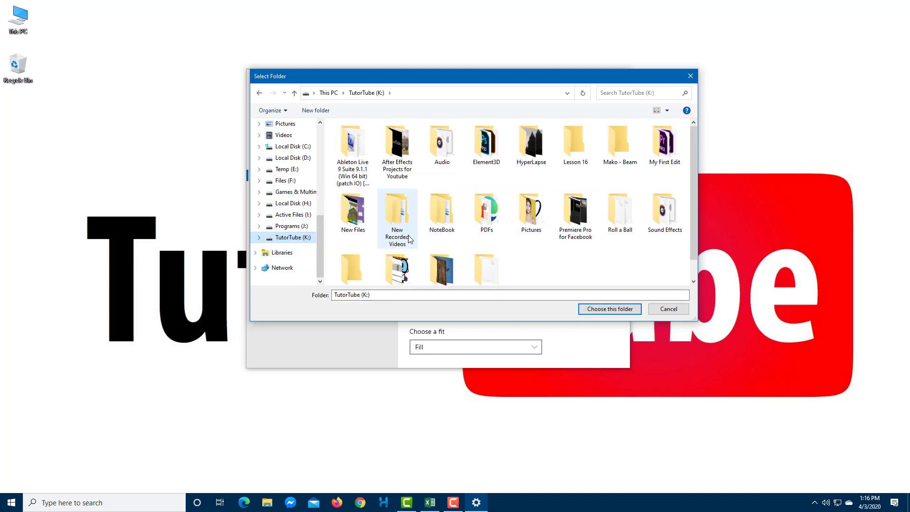
double_click(531, 211)
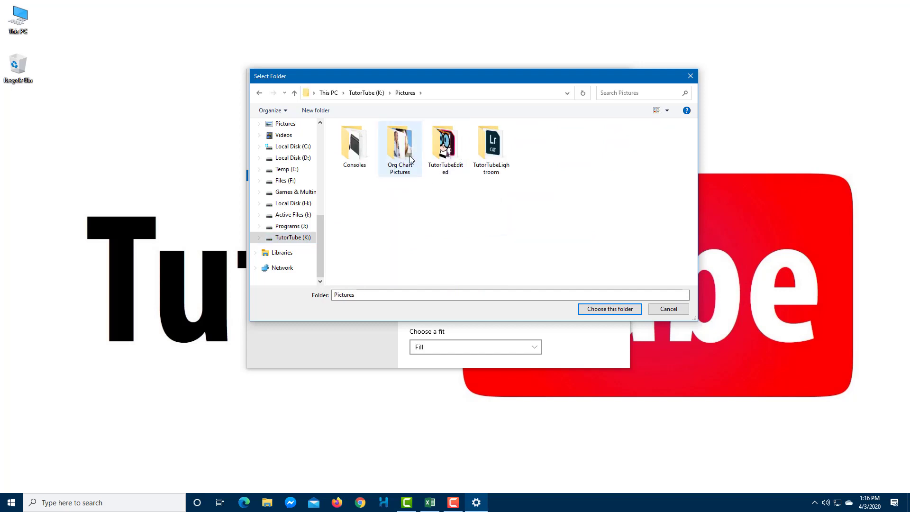
double_click(445, 144)
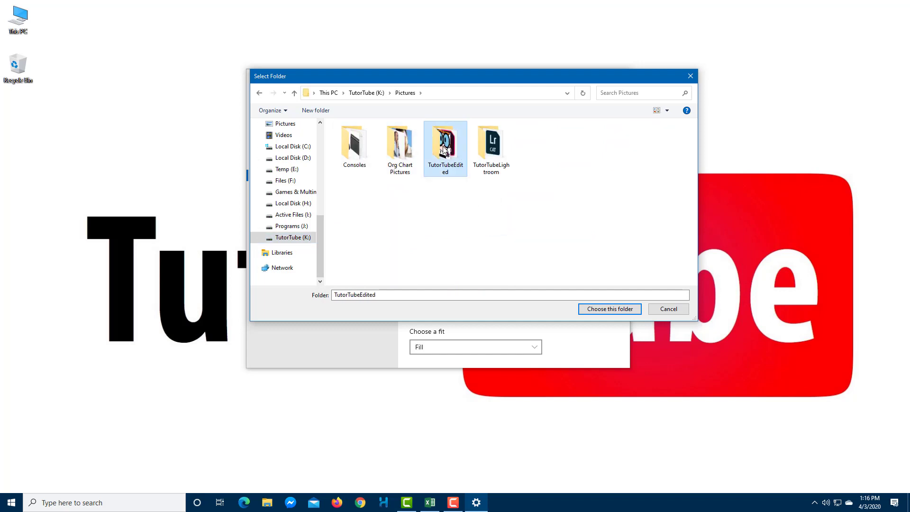
click(405, 93)
double_click(394, 150)
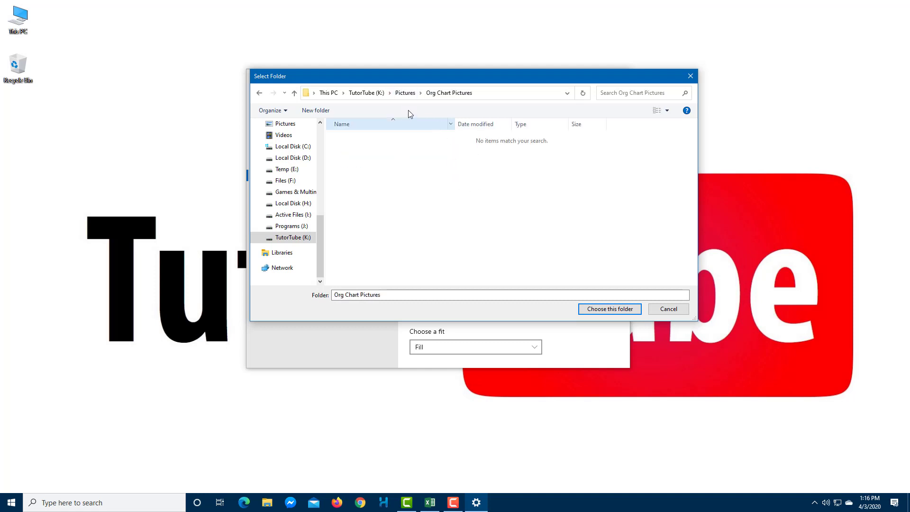
click(404, 93)
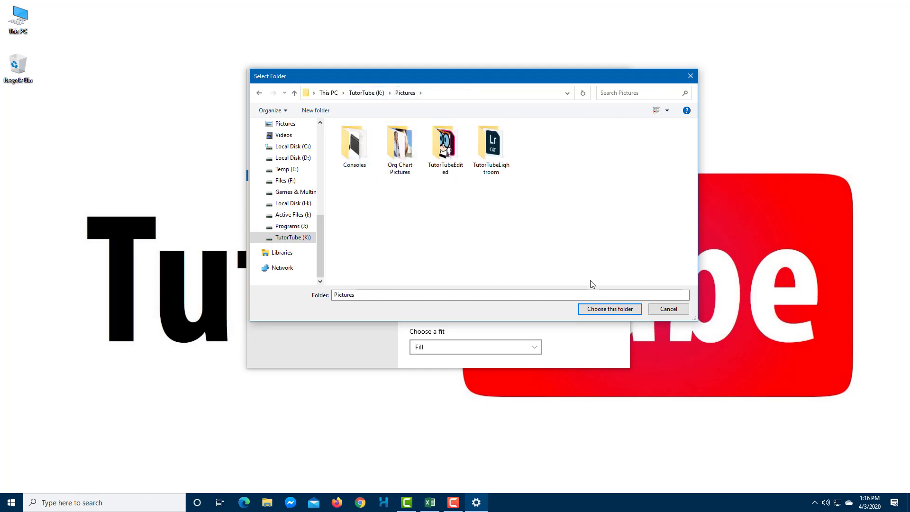
click(608, 309)
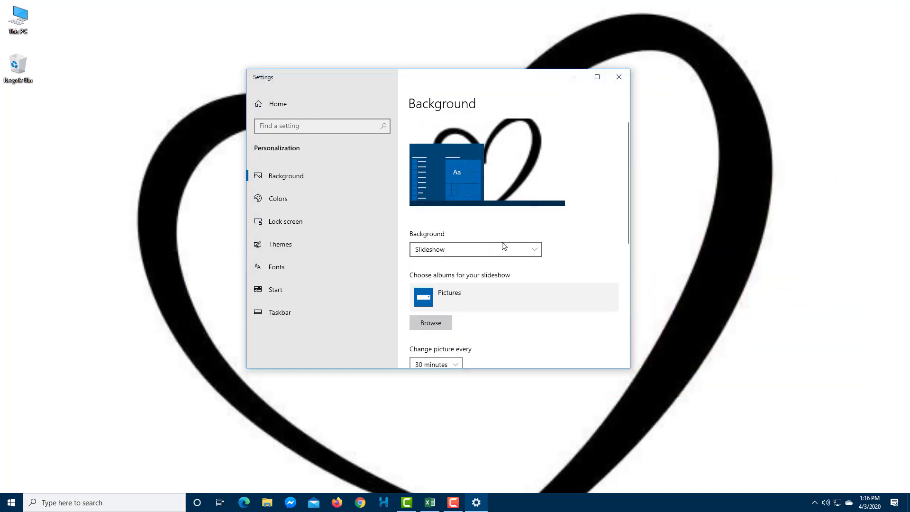
Turn Shuffle on for the desktop pictures slideshow.
scroll(479, 289, down, 5)
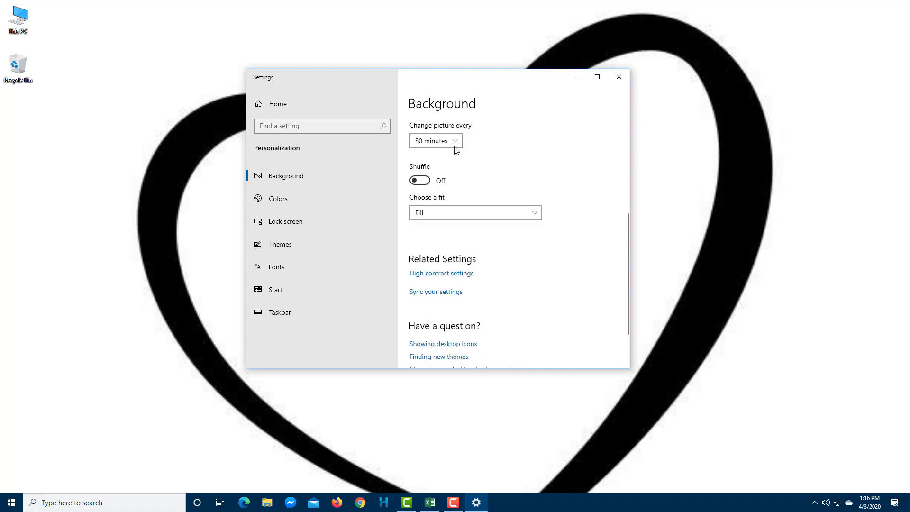
scroll(458, 154, up, 3)
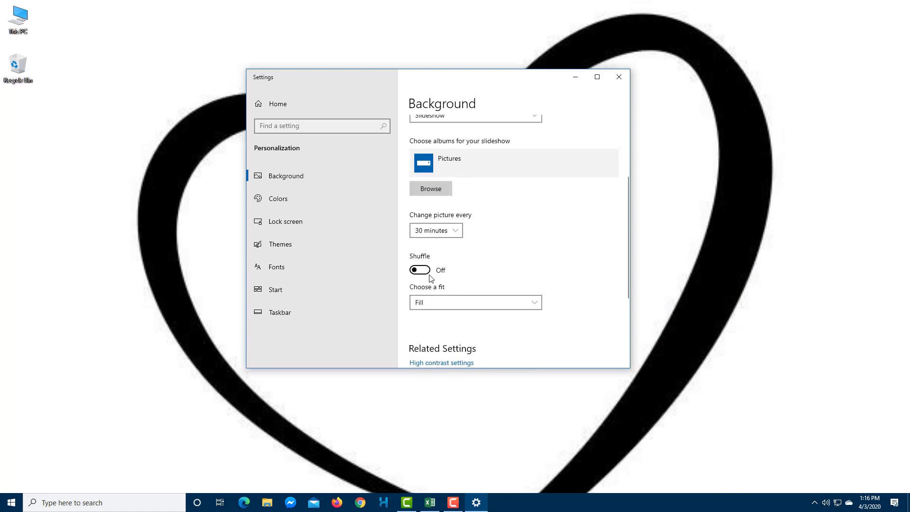
click(424, 273)
click(424, 273)
click(424, 273)
Keep the slideshow fit on Fill and the picture-change interval at 30 minutes.
click(536, 303)
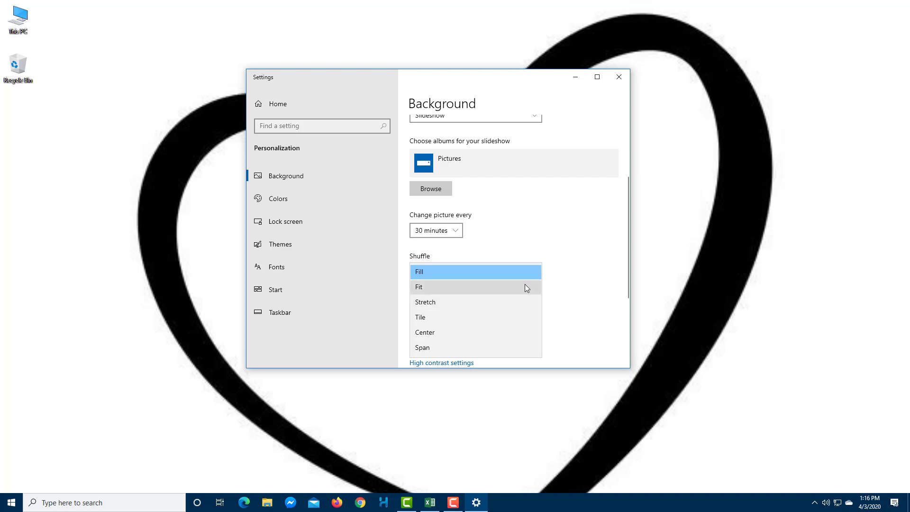
click(532, 274)
scroll(578, 274, down, 3)
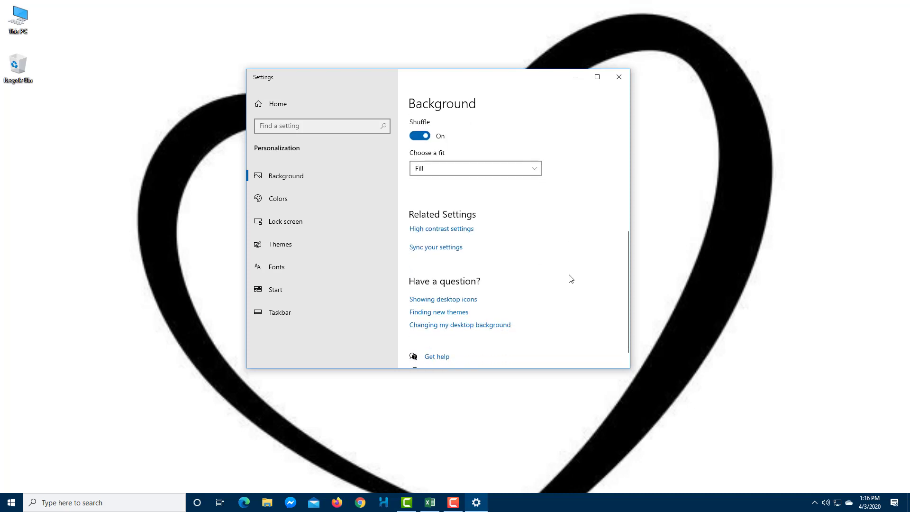
scroll(571, 278, up, 5)
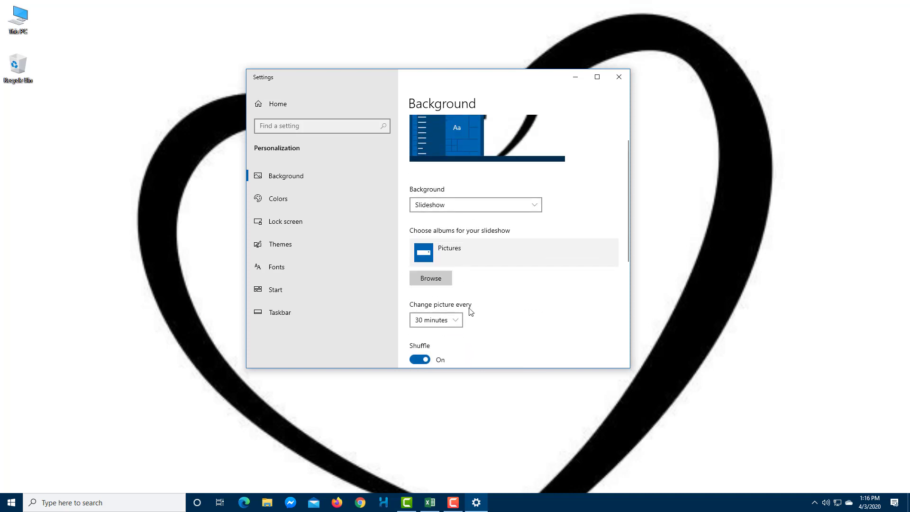
click(455, 320)
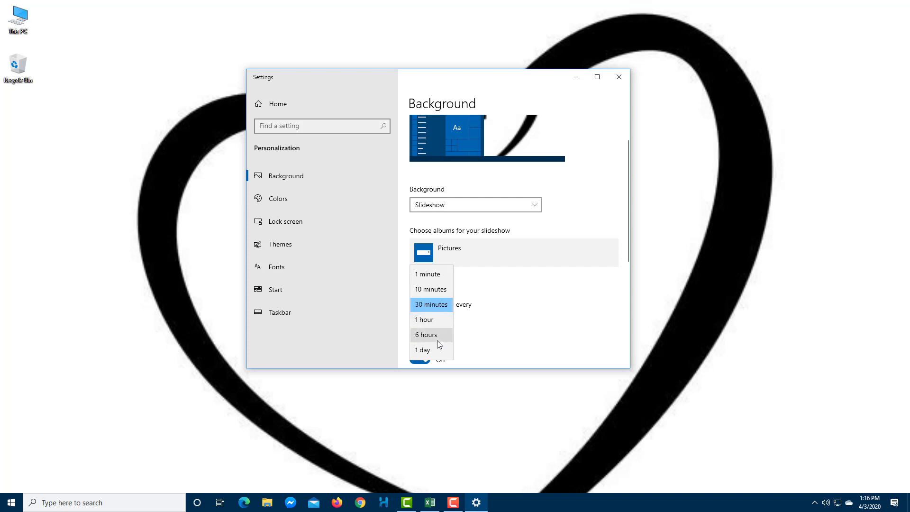
click(536, 321)
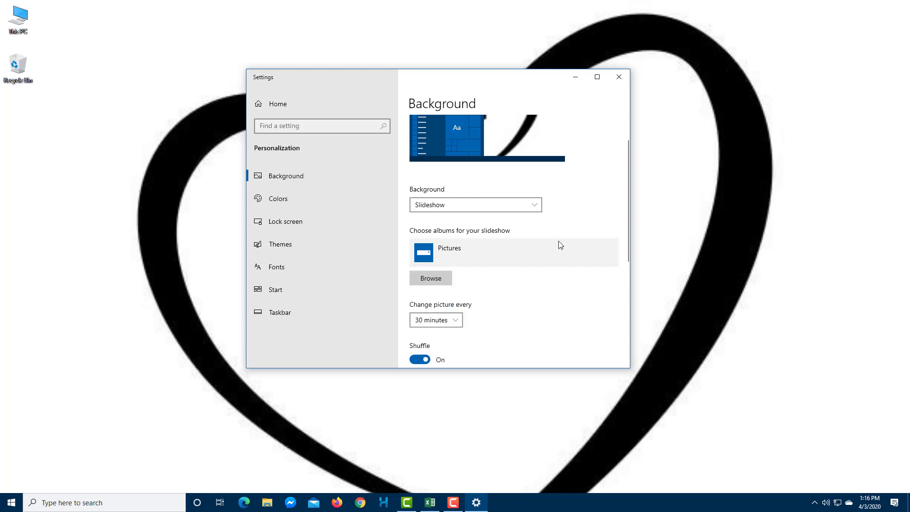
click(536, 202)
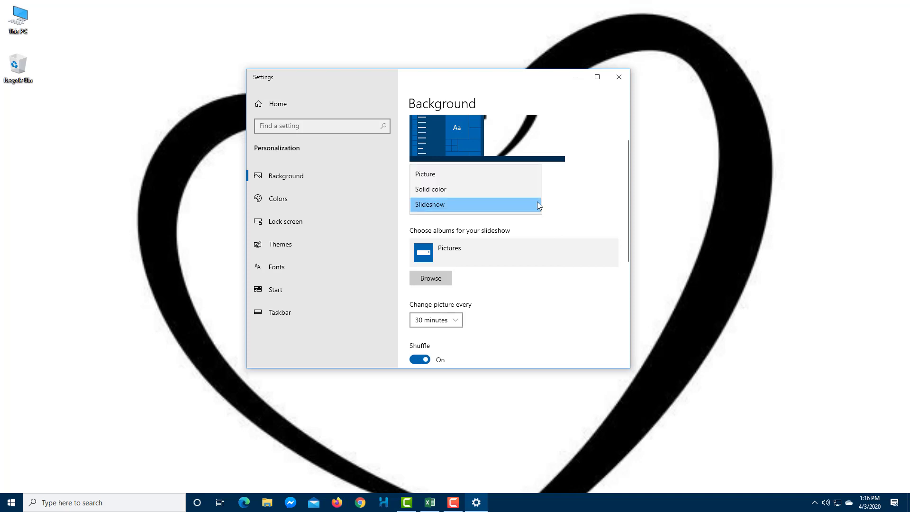
Switch the background to Solid color using the dark grey-green swatch, then reposition the Settings window.
click(516, 189)
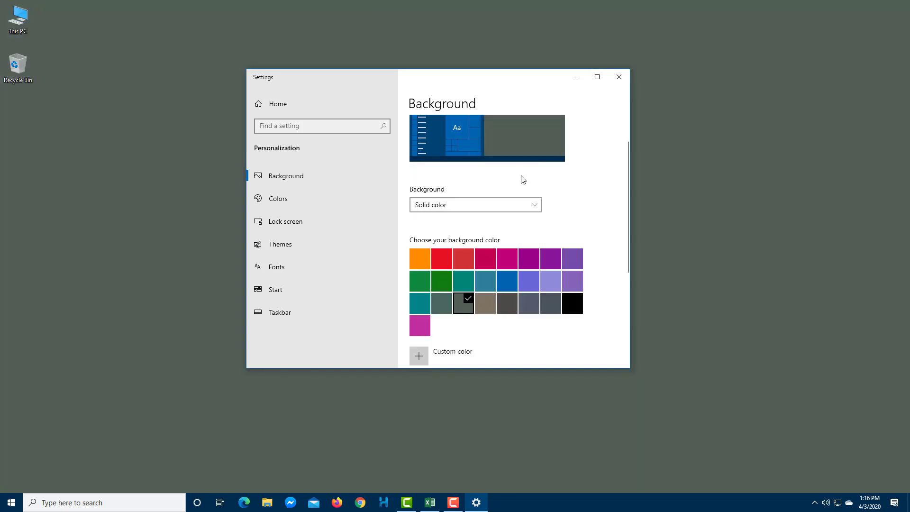
click(445, 303)
drag(469, 72, 537, 156)
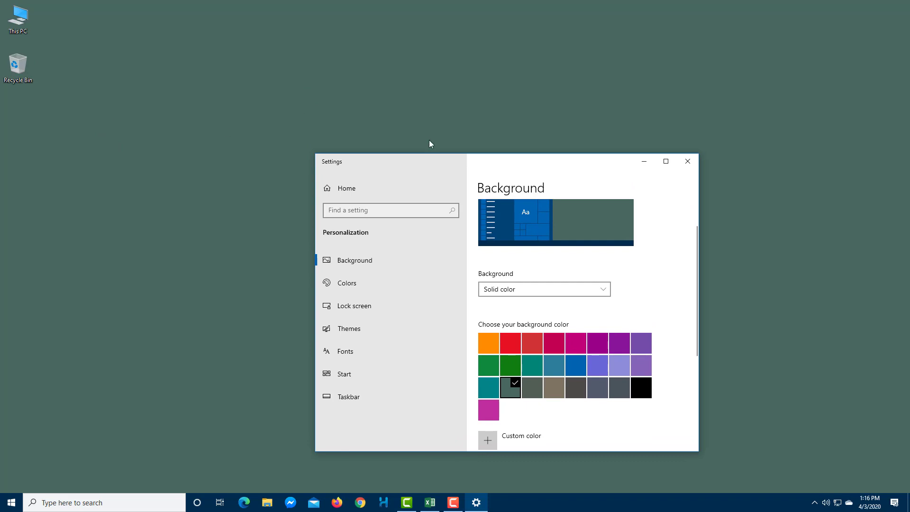
drag(488, 166, 402, 86)
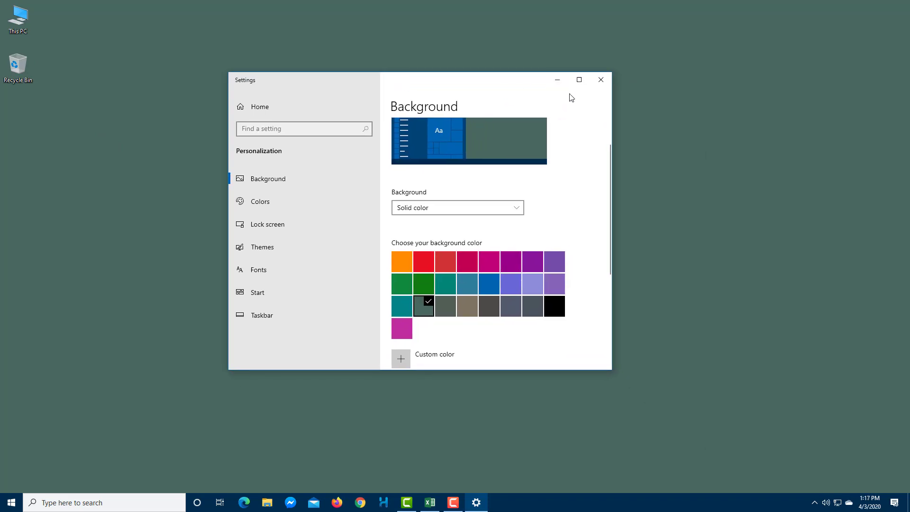